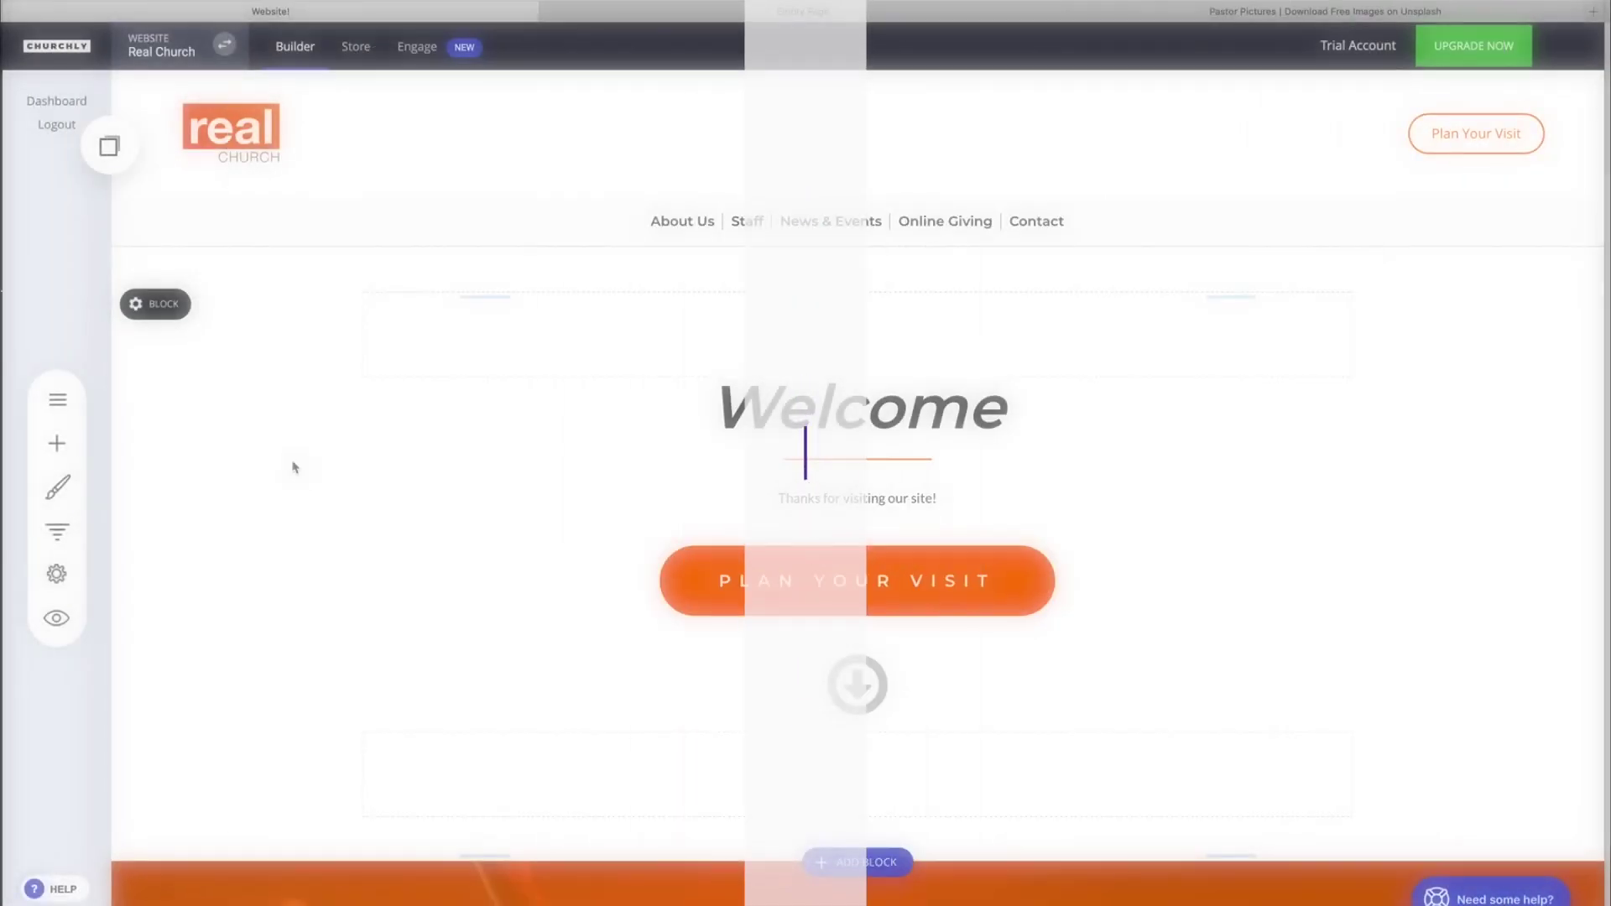
Open the Add Widget panel listing the basic, media and other widgets
click(56, 443)
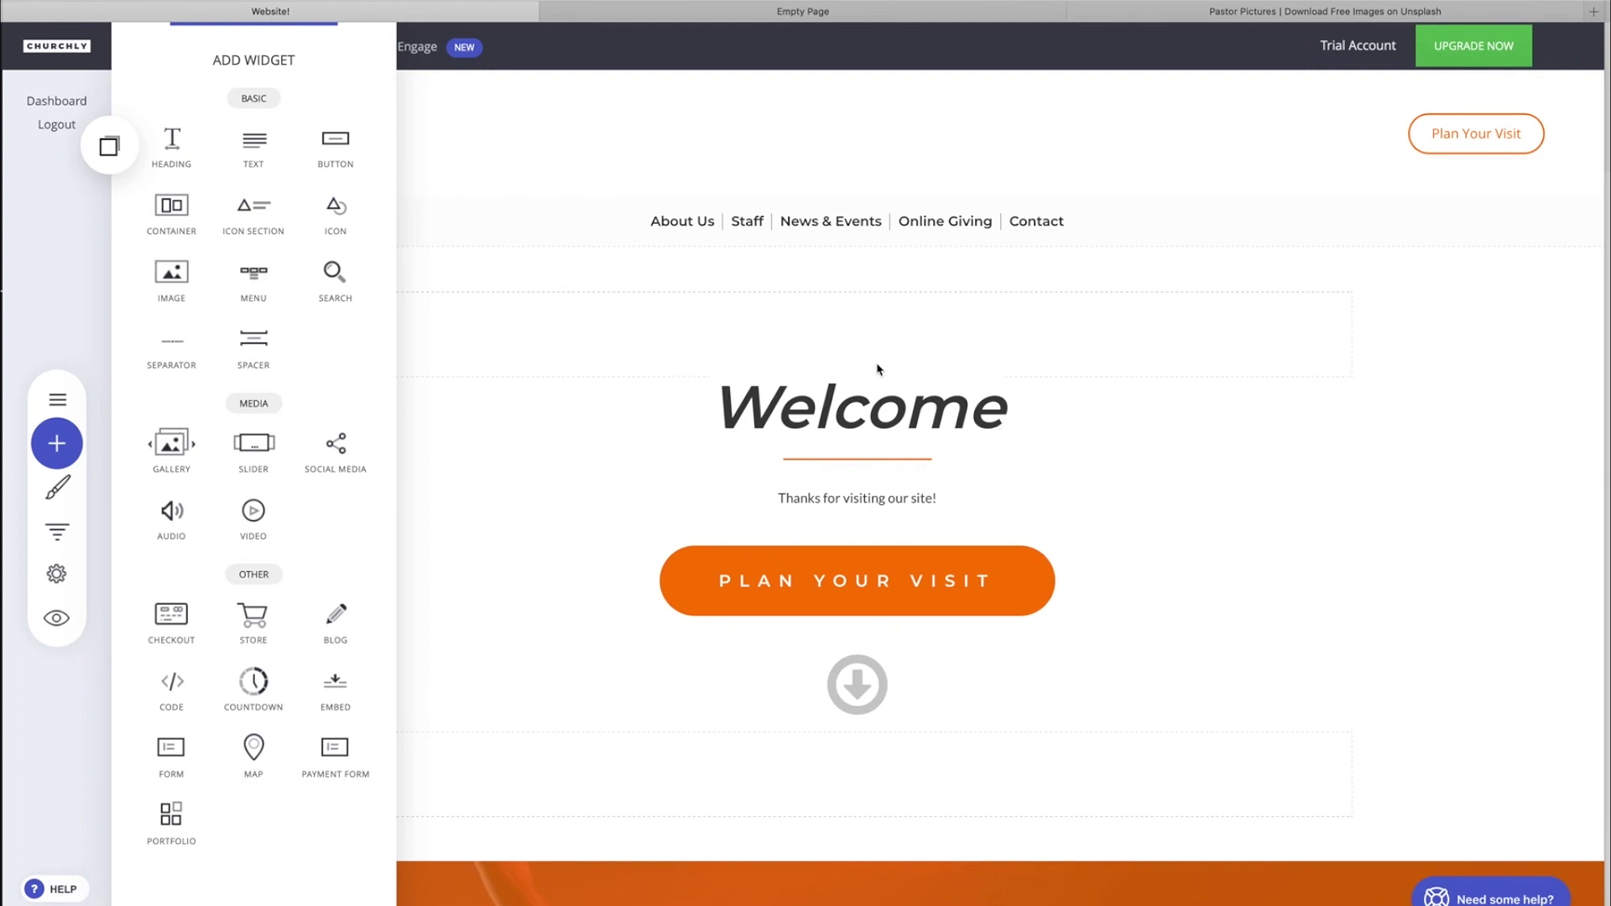
click(853, 317)
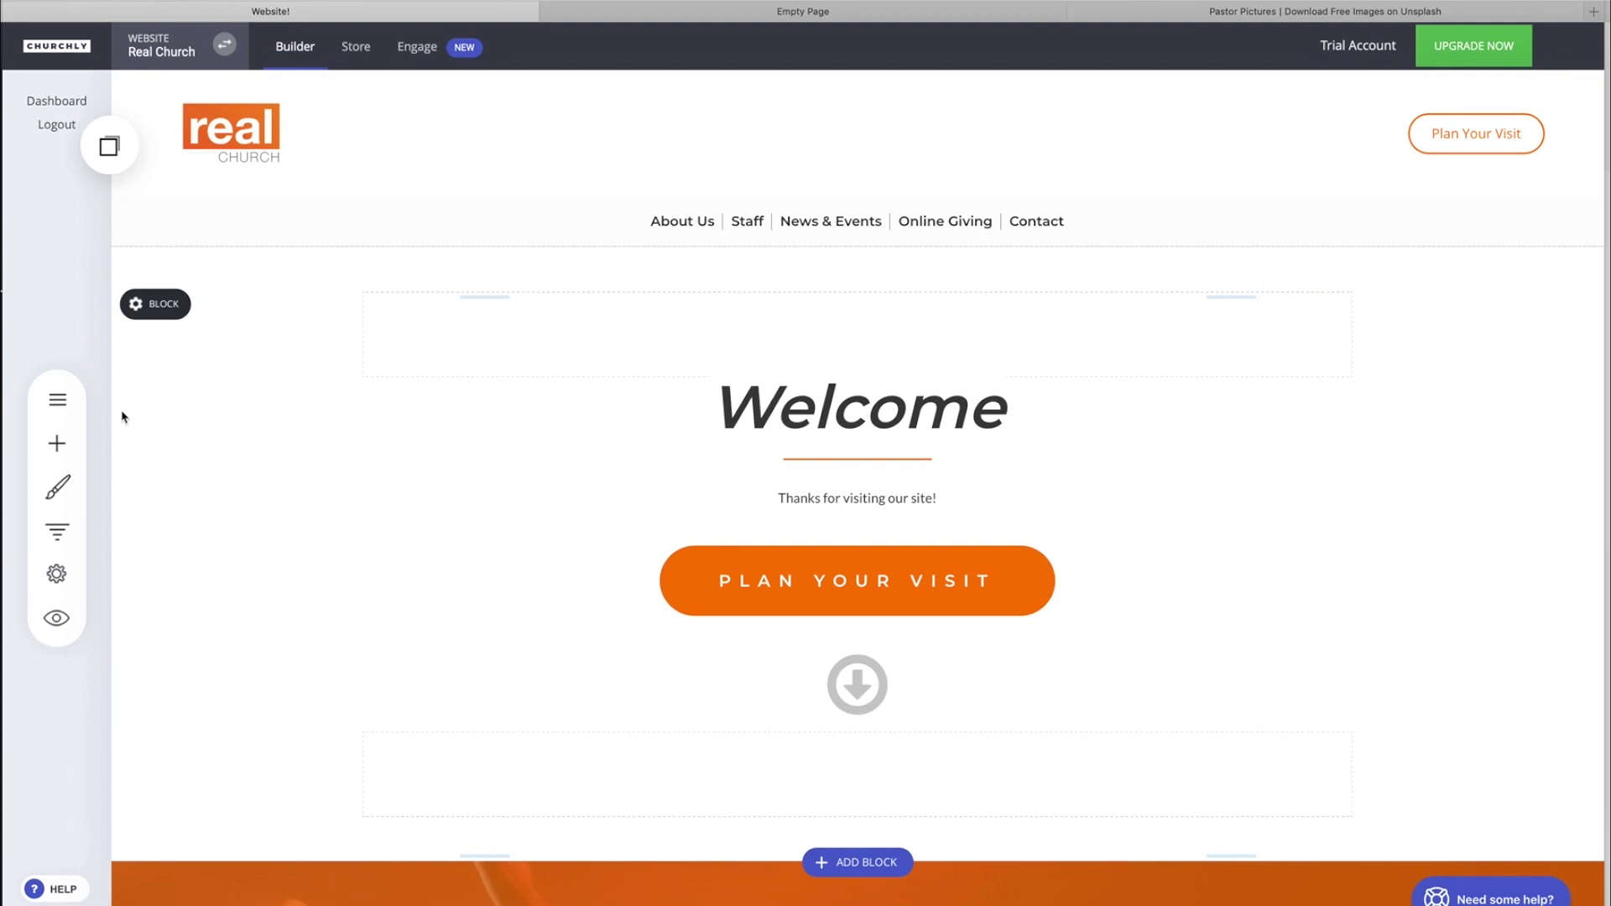
click(71, 448)
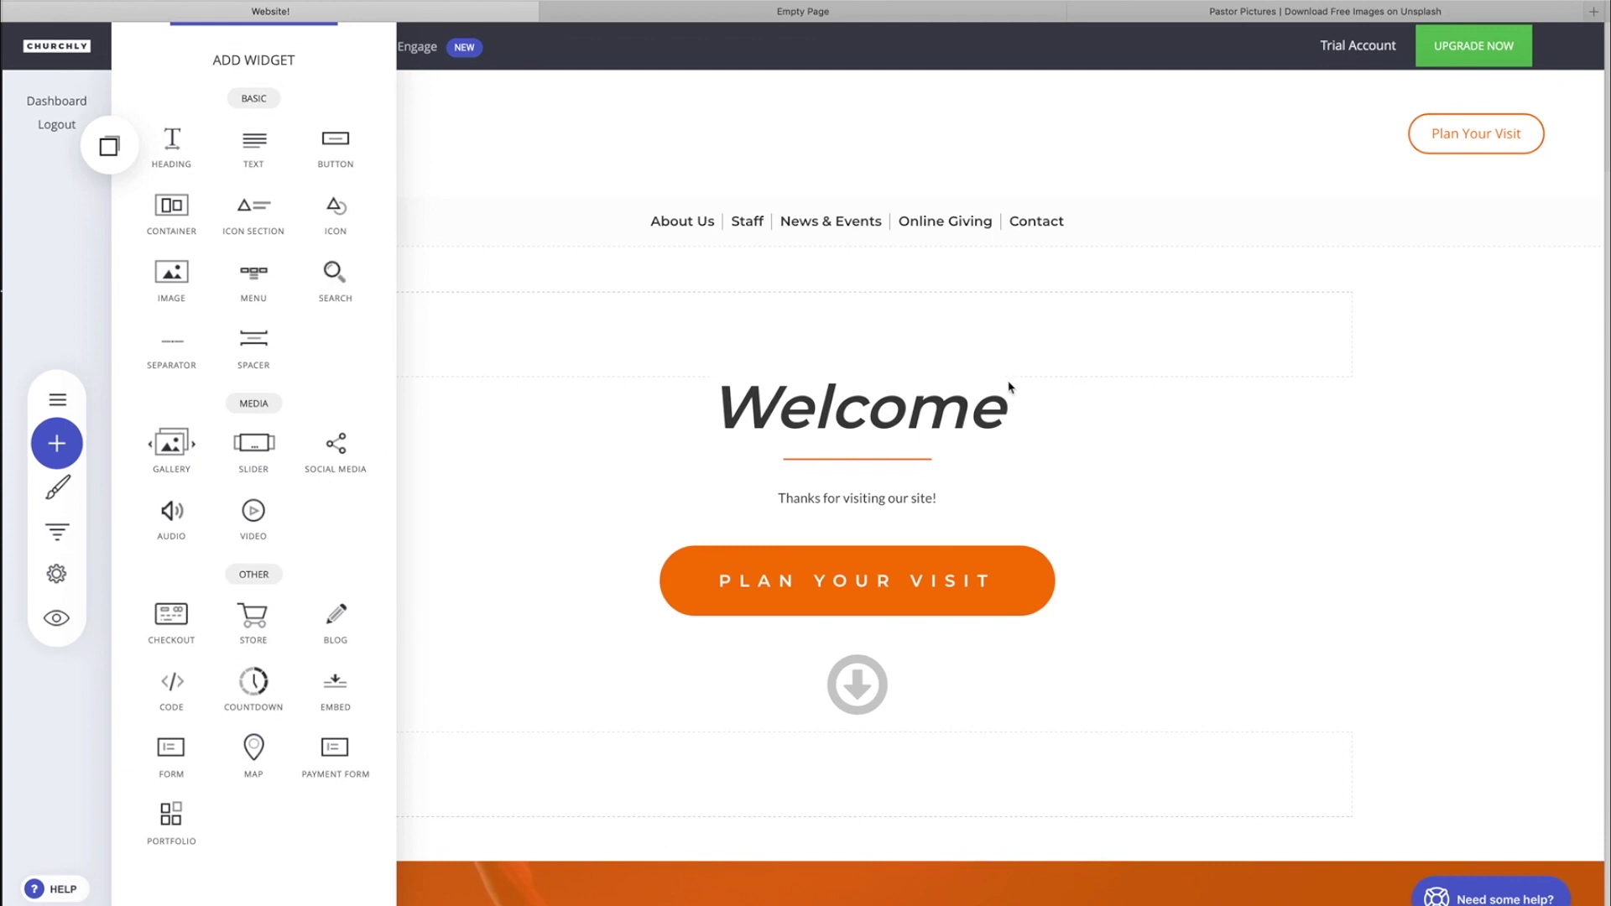
Close the Add Widget panel so the Real Church home page shows at full width
click(1043, 374)
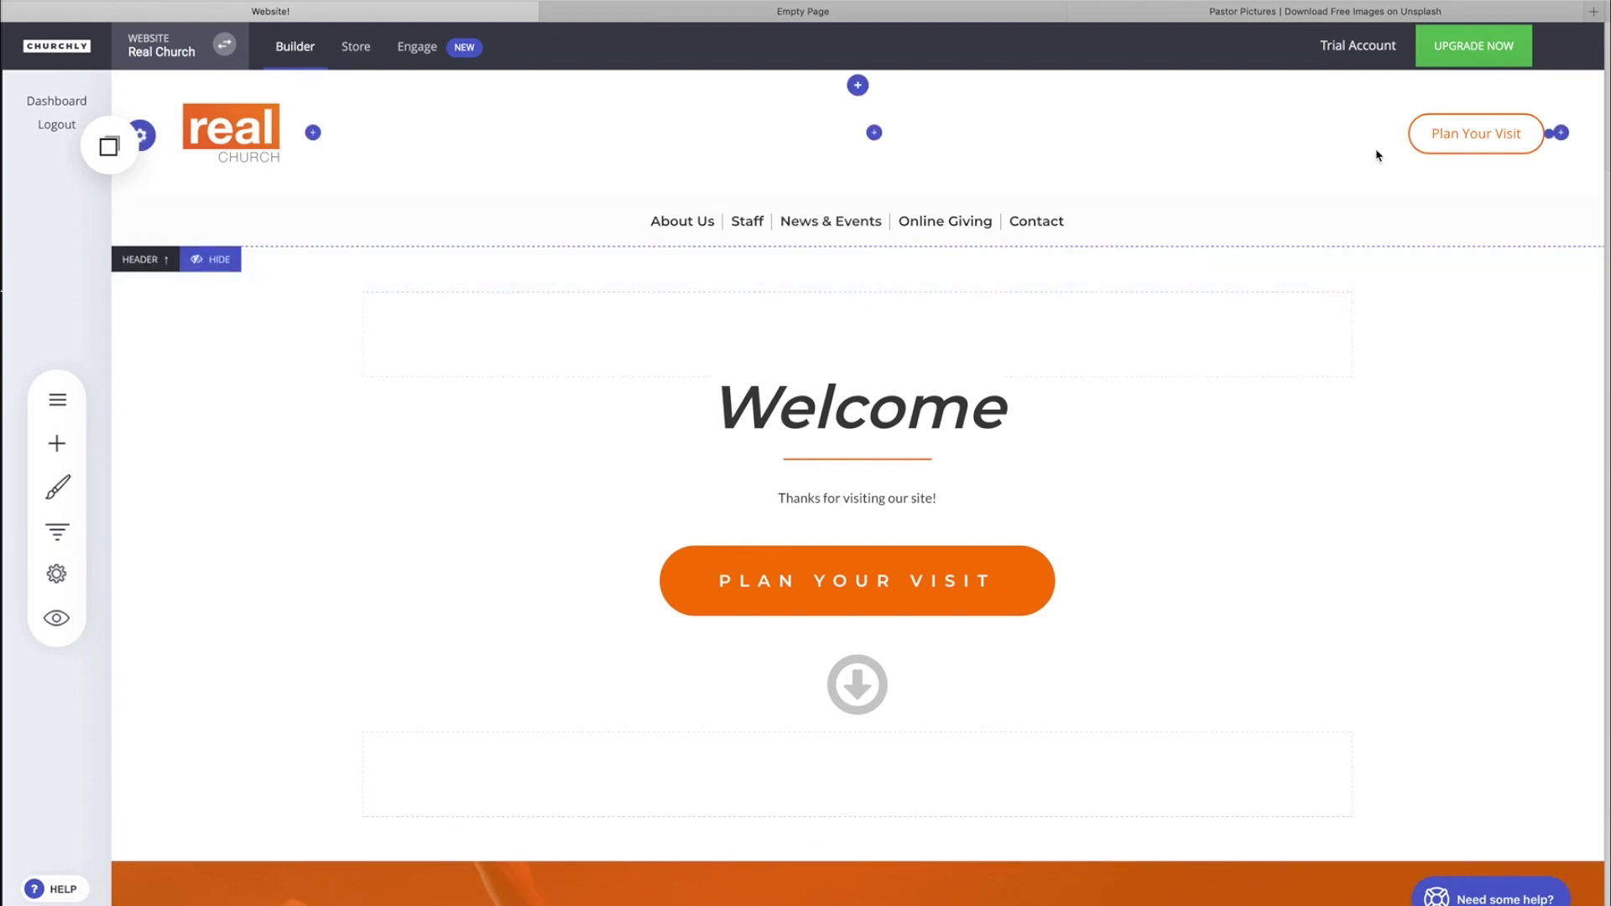
click(59, 443)
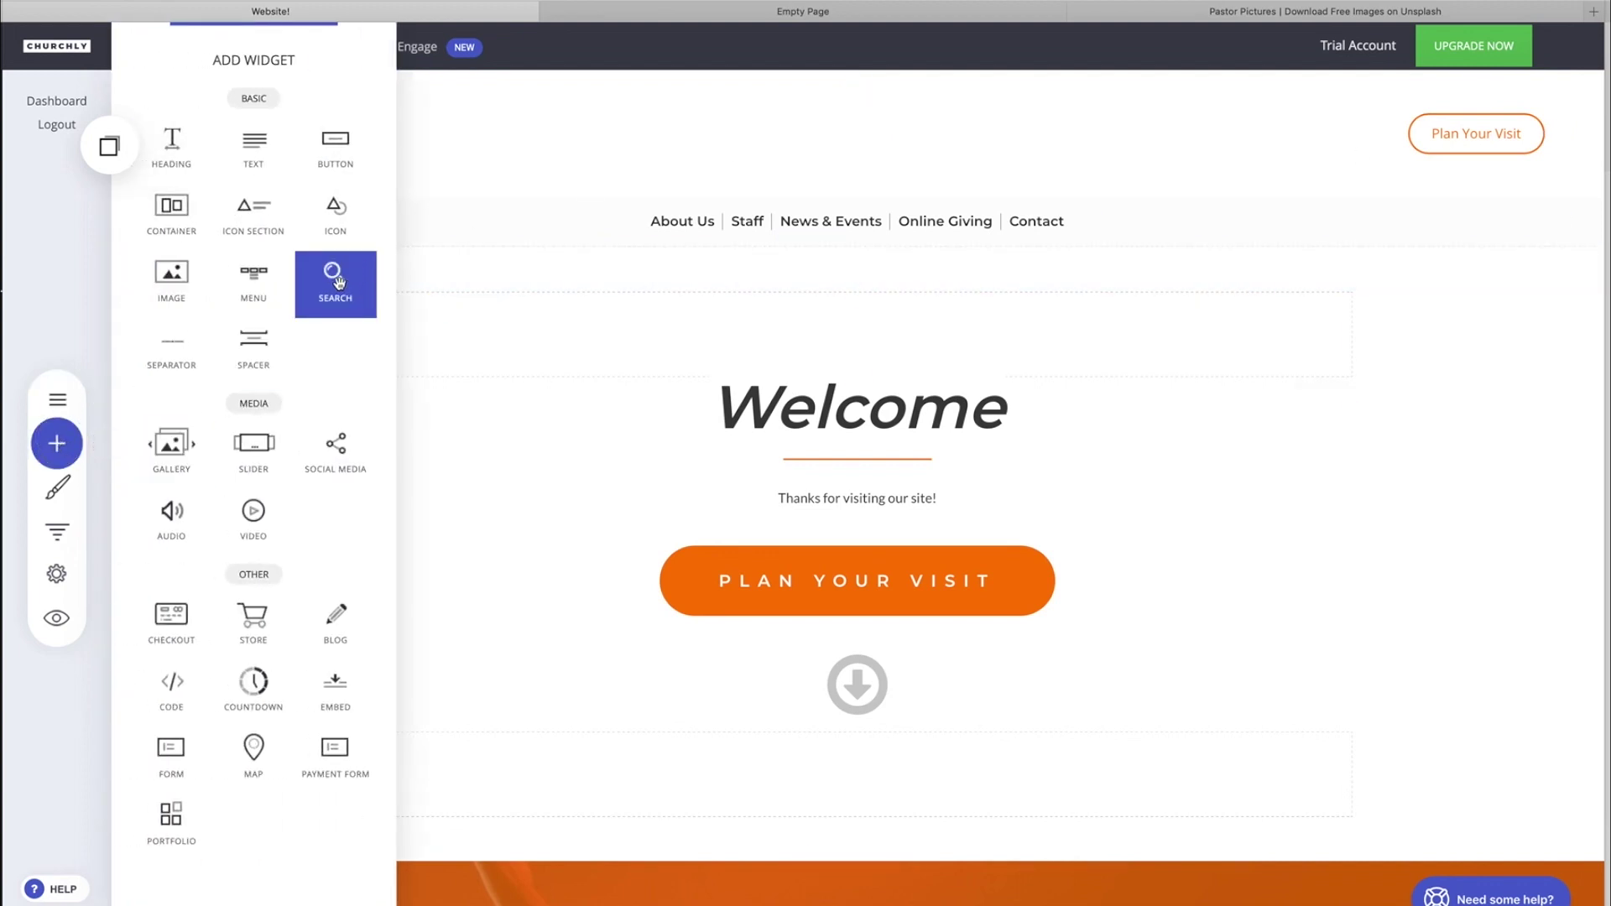
click(1424, 349)
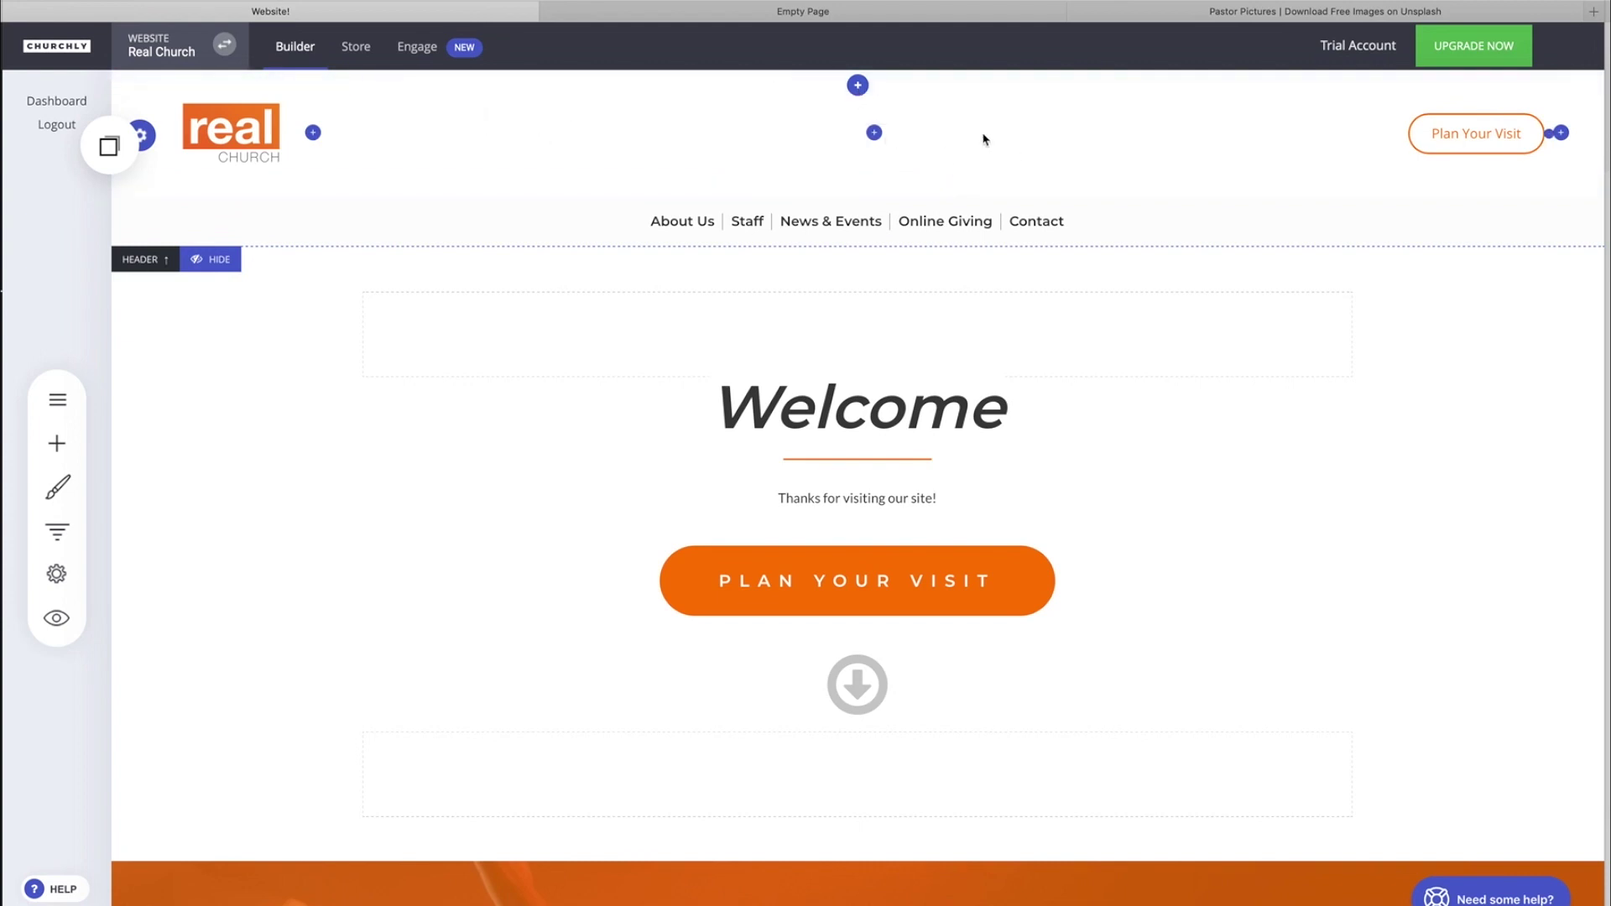
Add a Search widget to the header beside Plan Your Visit
mouse_move(1489, 126)
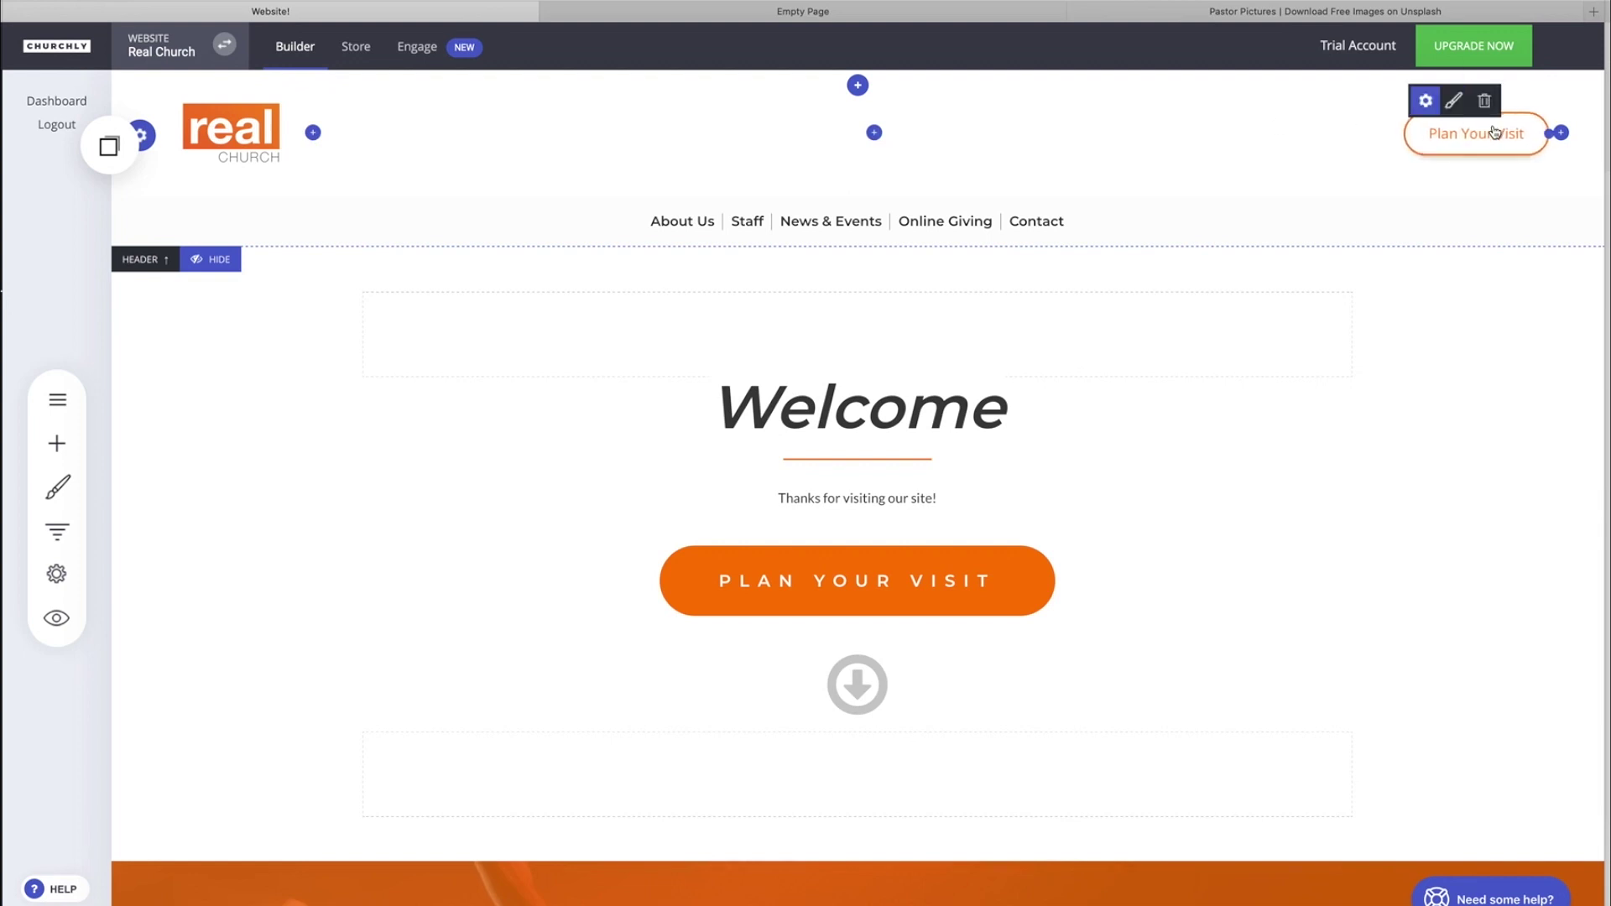
click(1560, 132)
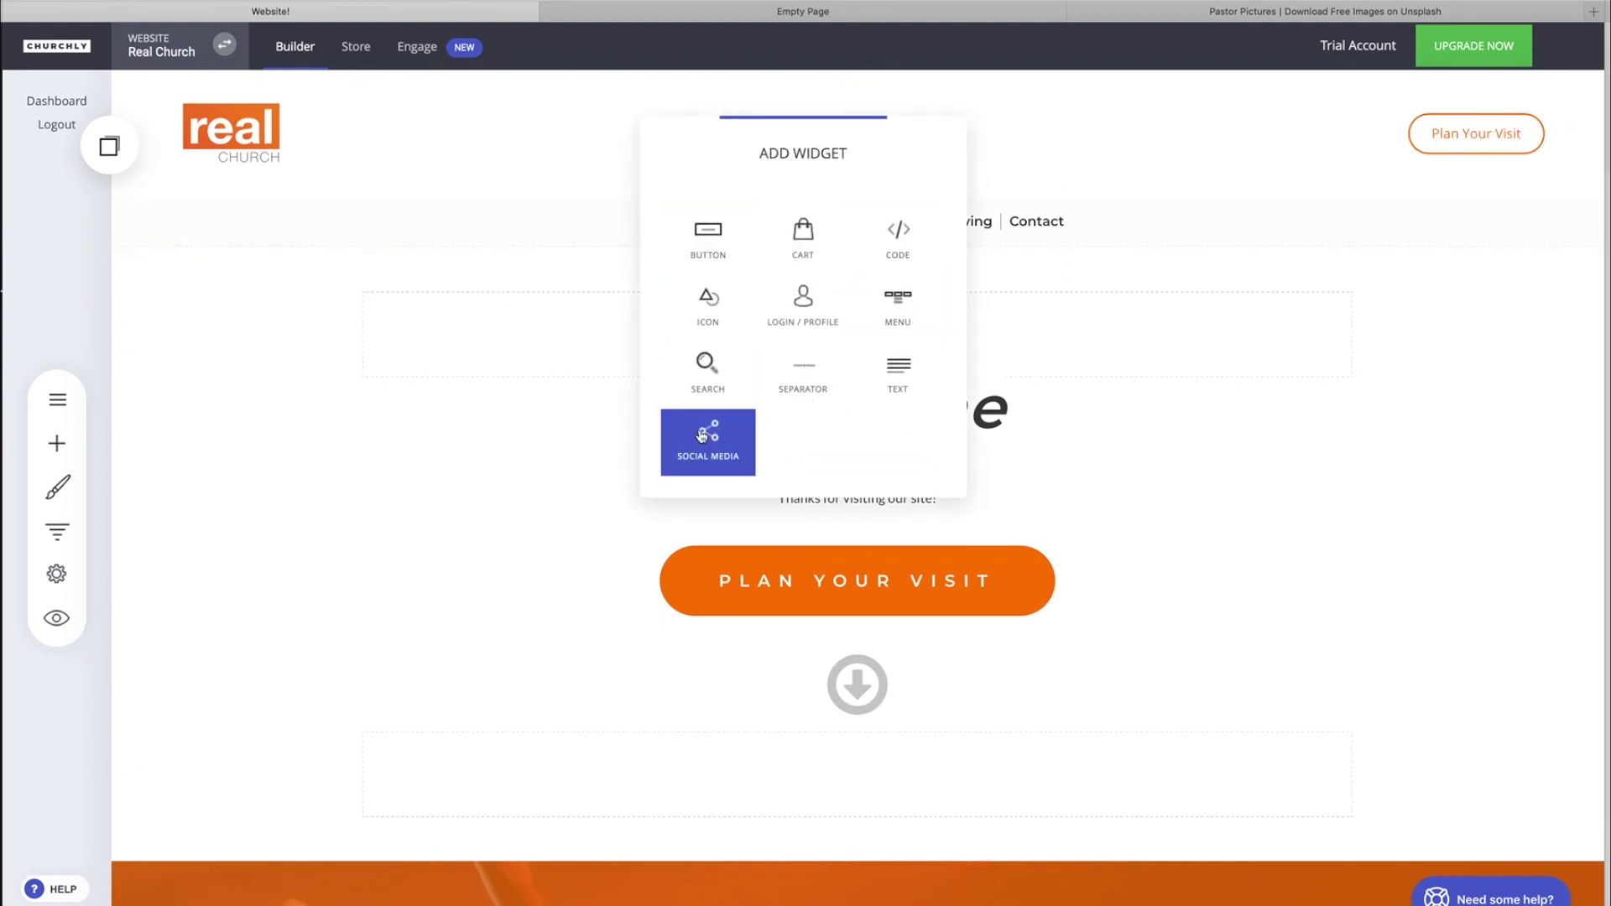
click(783, 158)
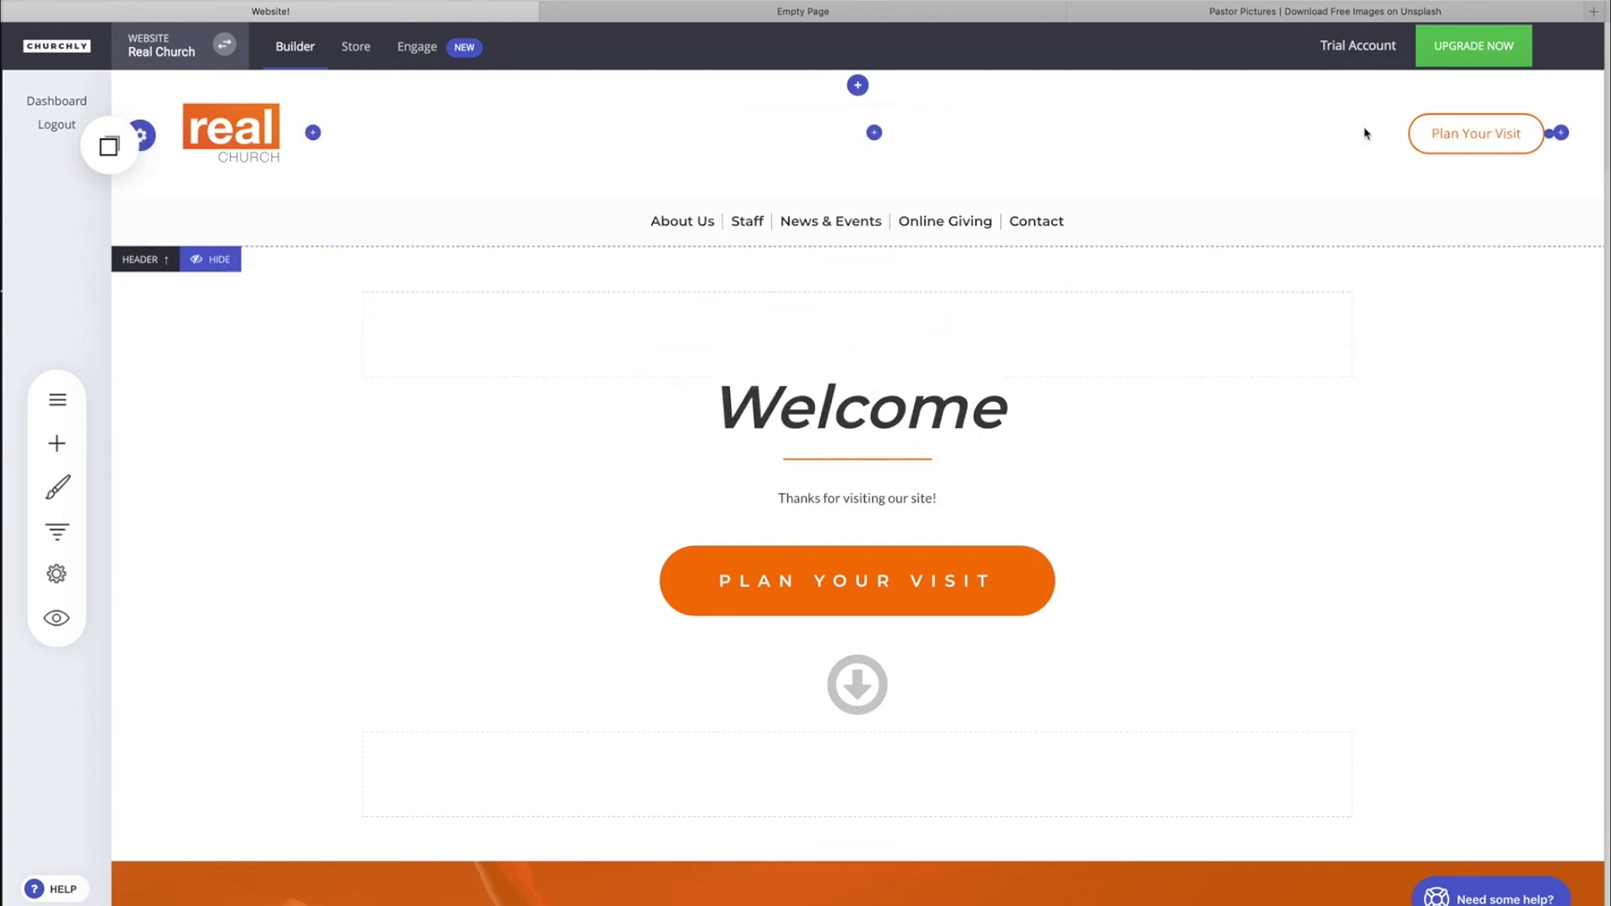
click(1561, 132)
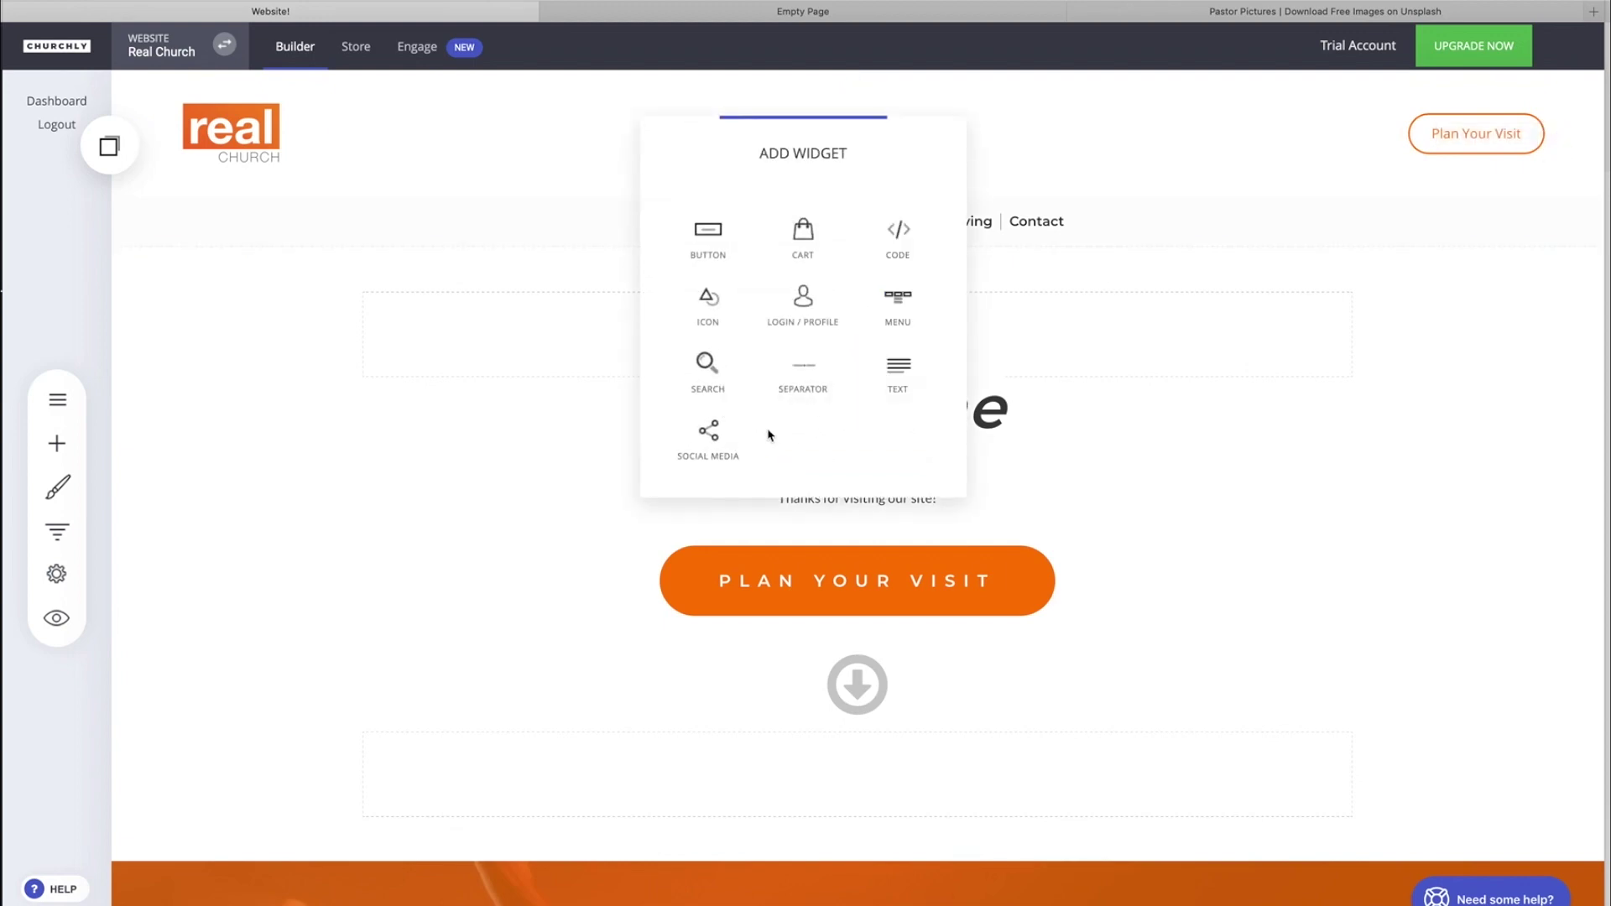
click(697, 383)
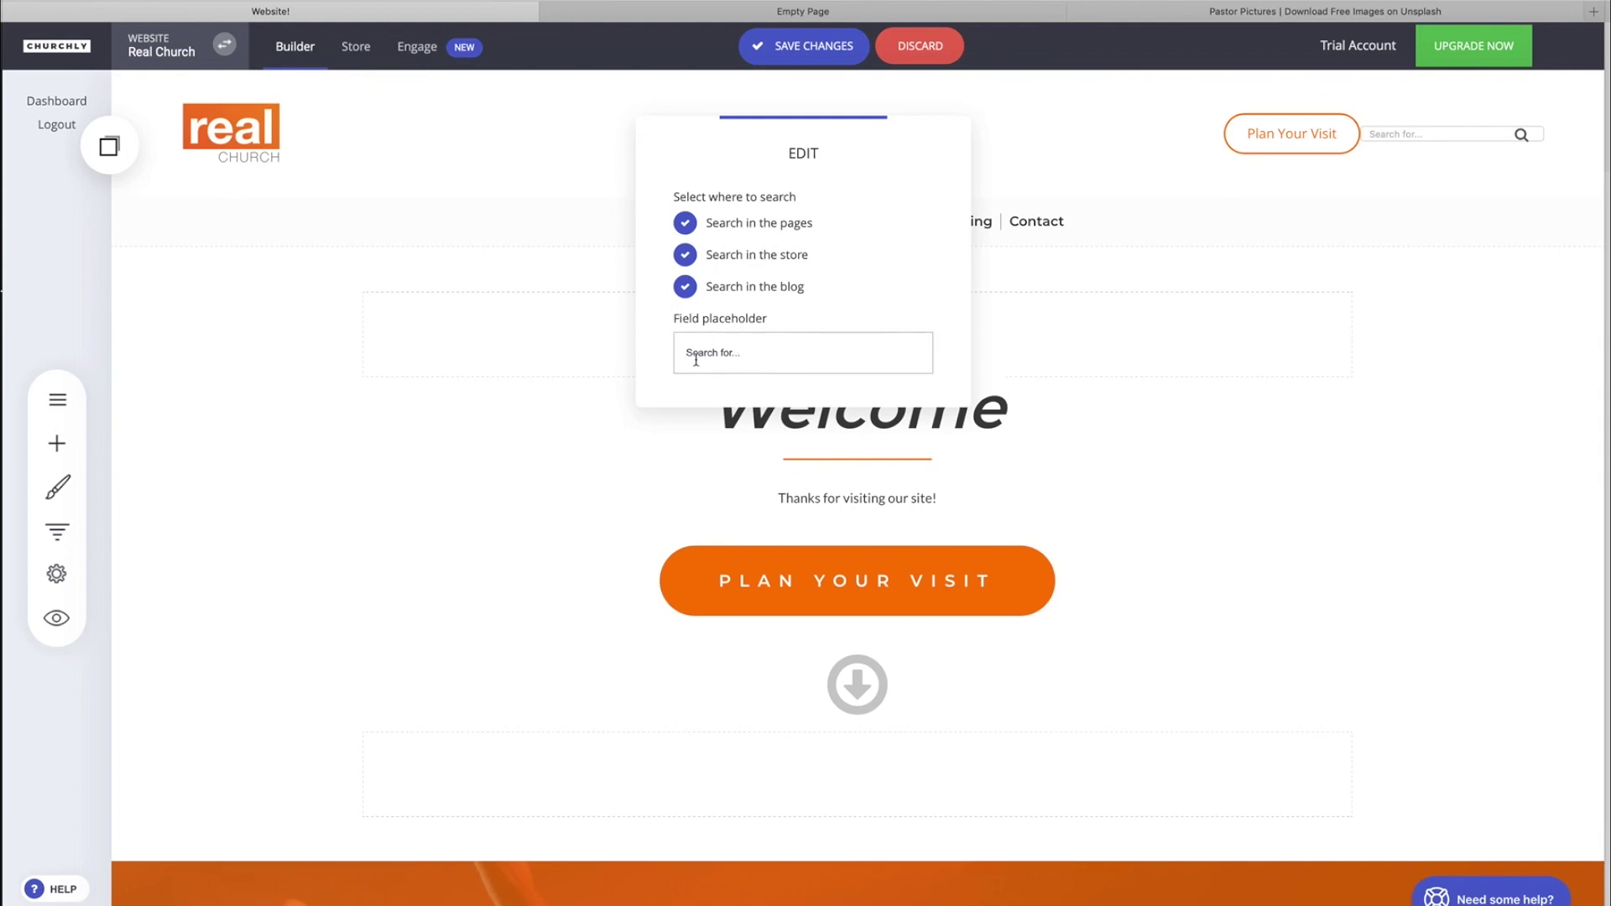
Replace the 'Search for...' placeholder with 'Looking for something?'
triple_click(777, 353)
text(L)
click(1290, 385)
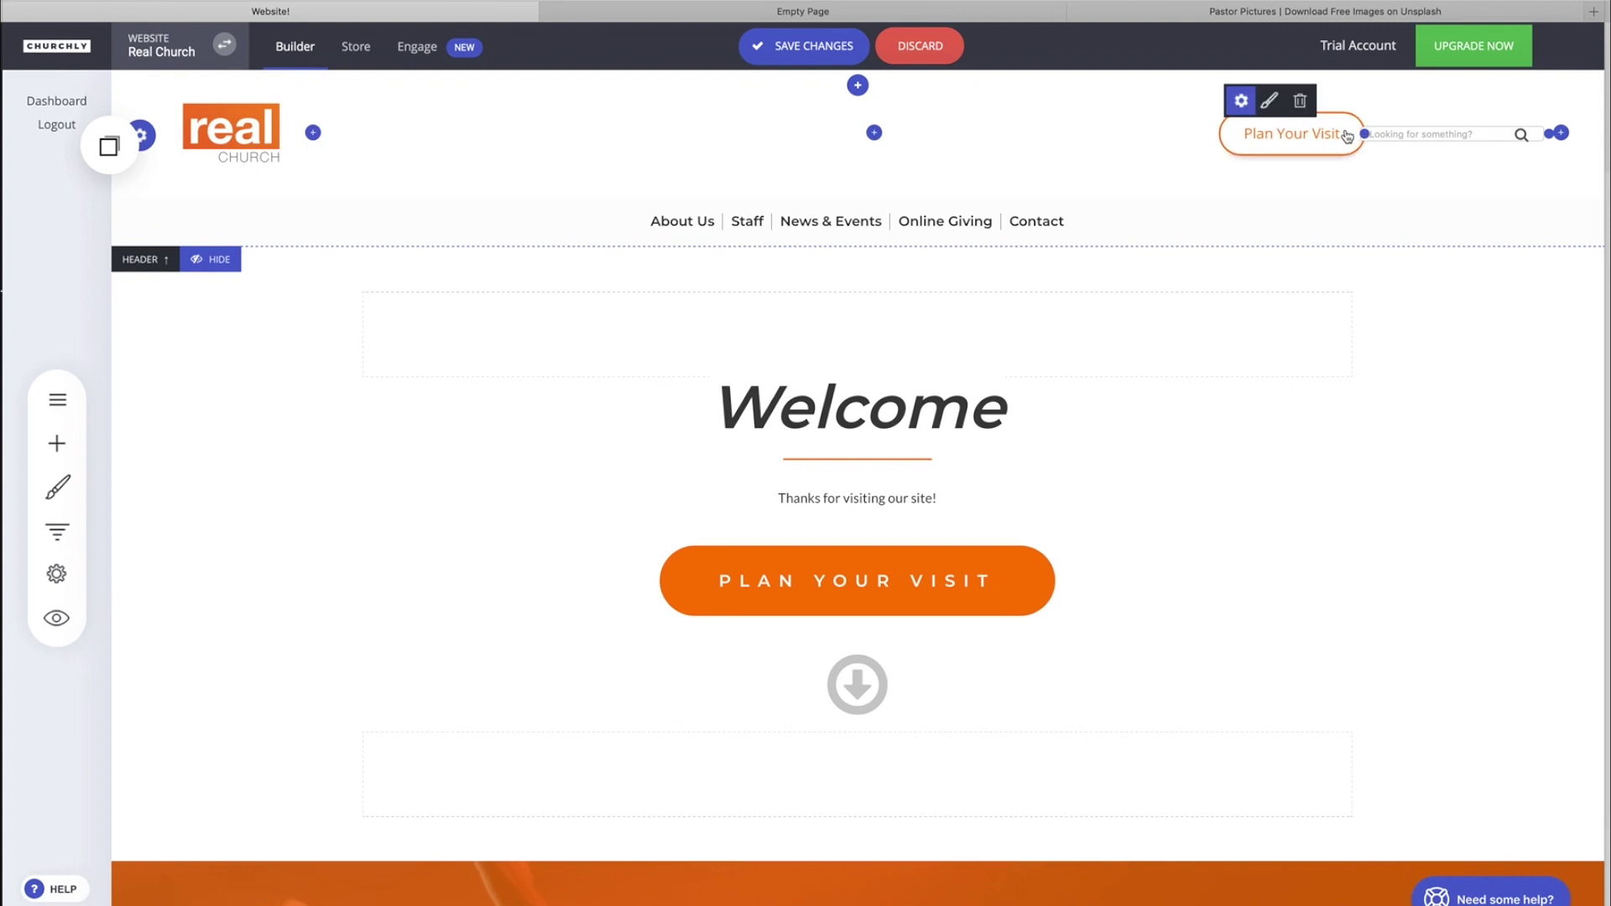
Shift Plan Your Visit slightly left to make room for the search bar
mouse_move(1306, 131)
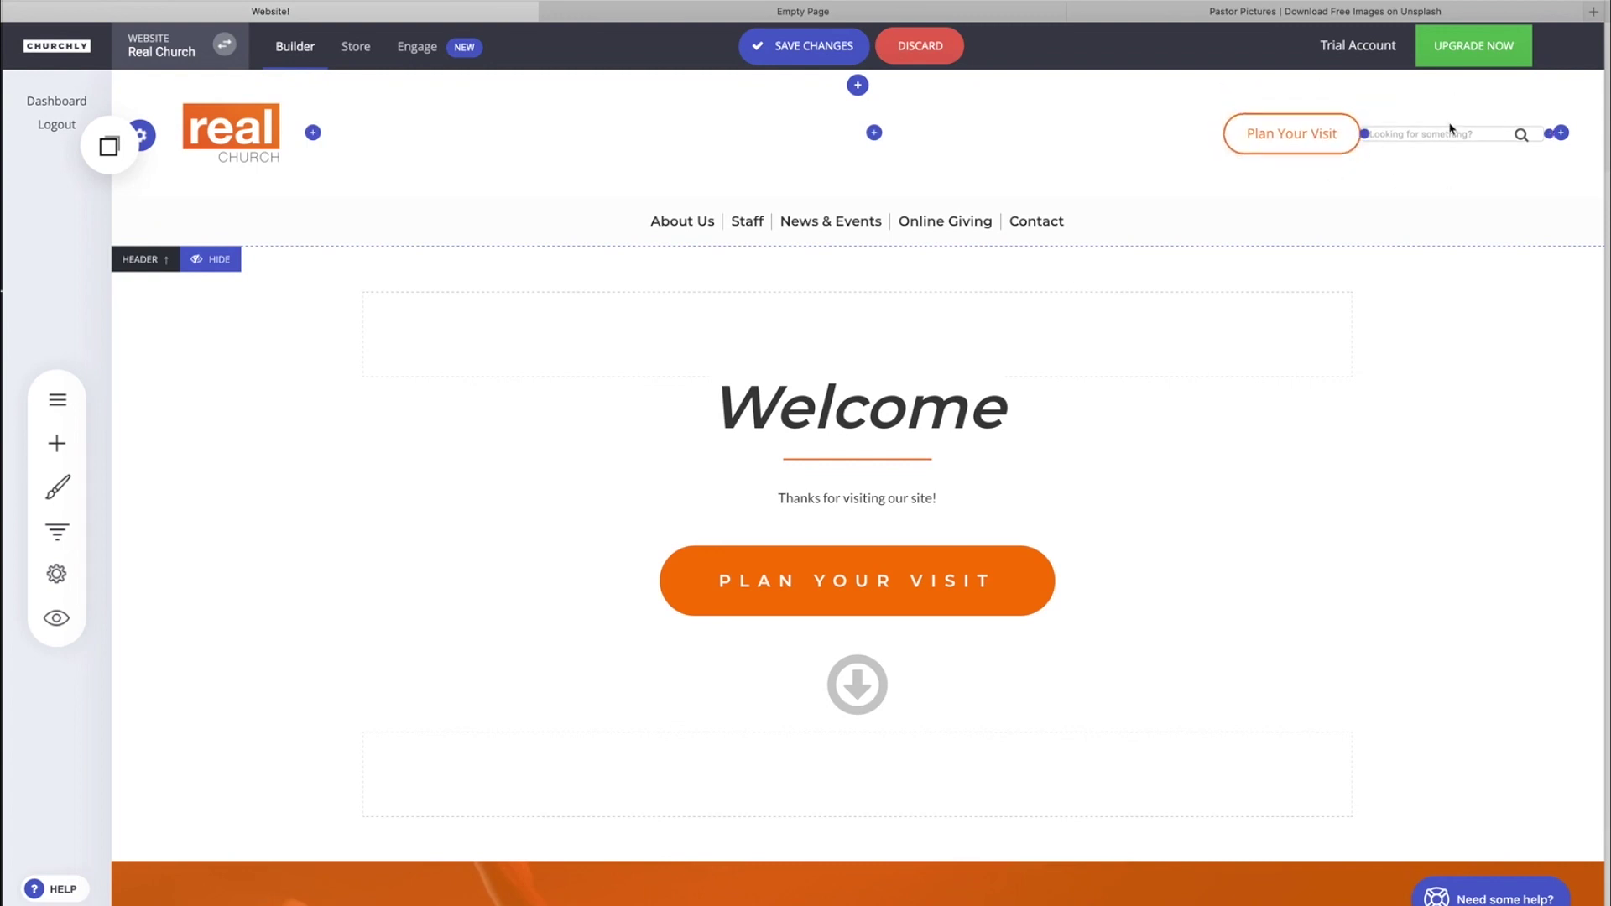
mouse_move(1455, 134)
drag(1363, 131, 1340, 134)
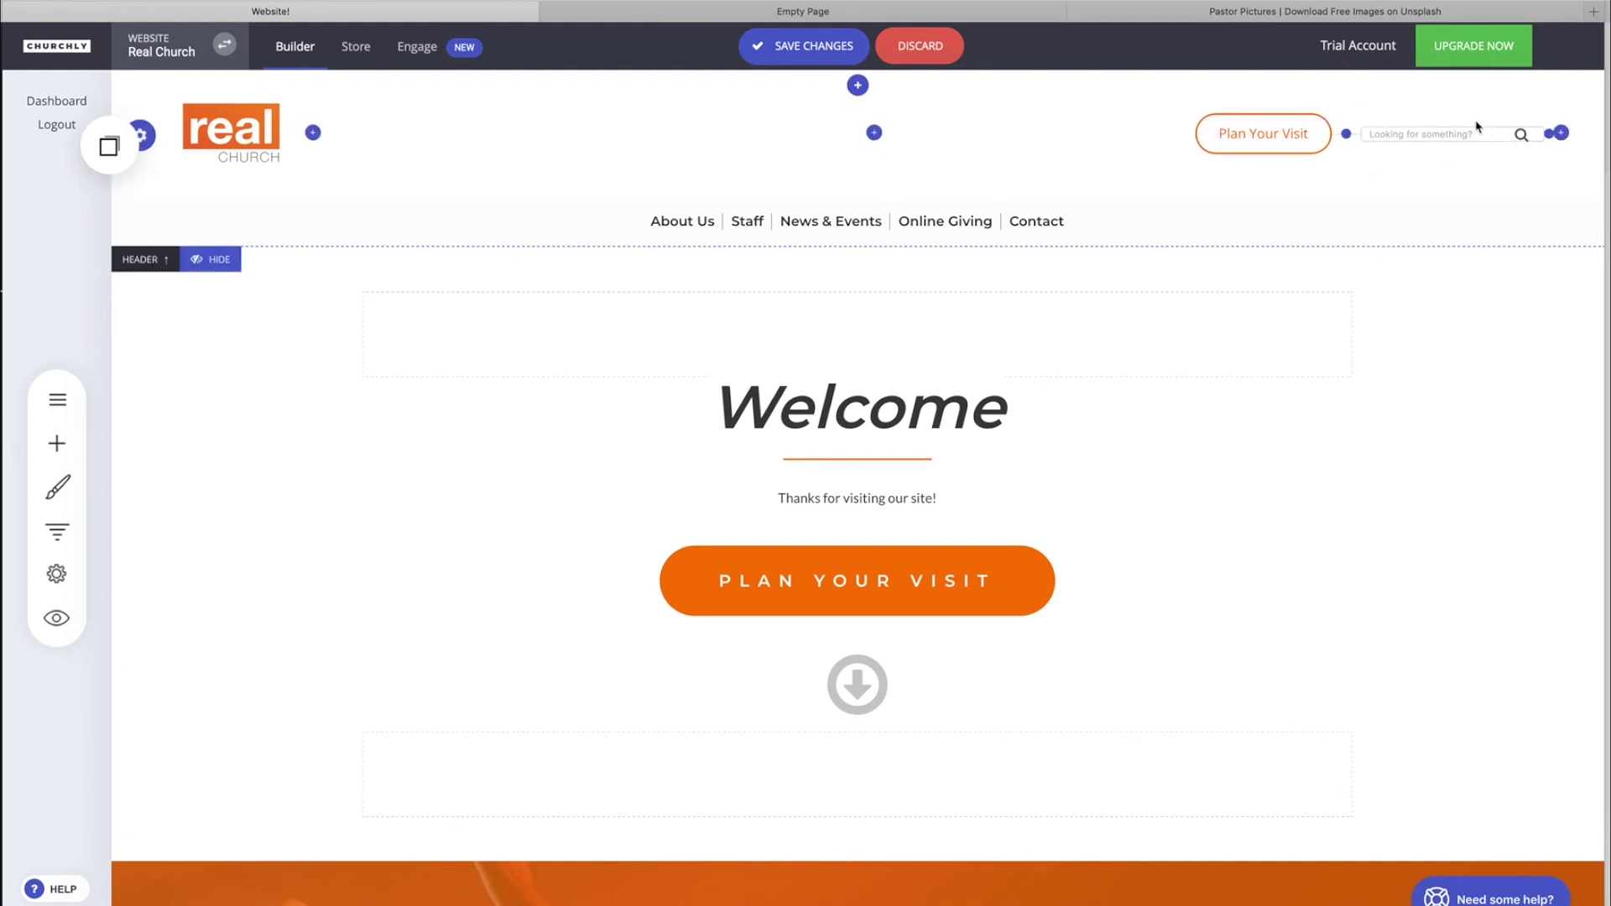
Set the search bar's text font to Lato, save the changes and preview the site
click(1407, 120)
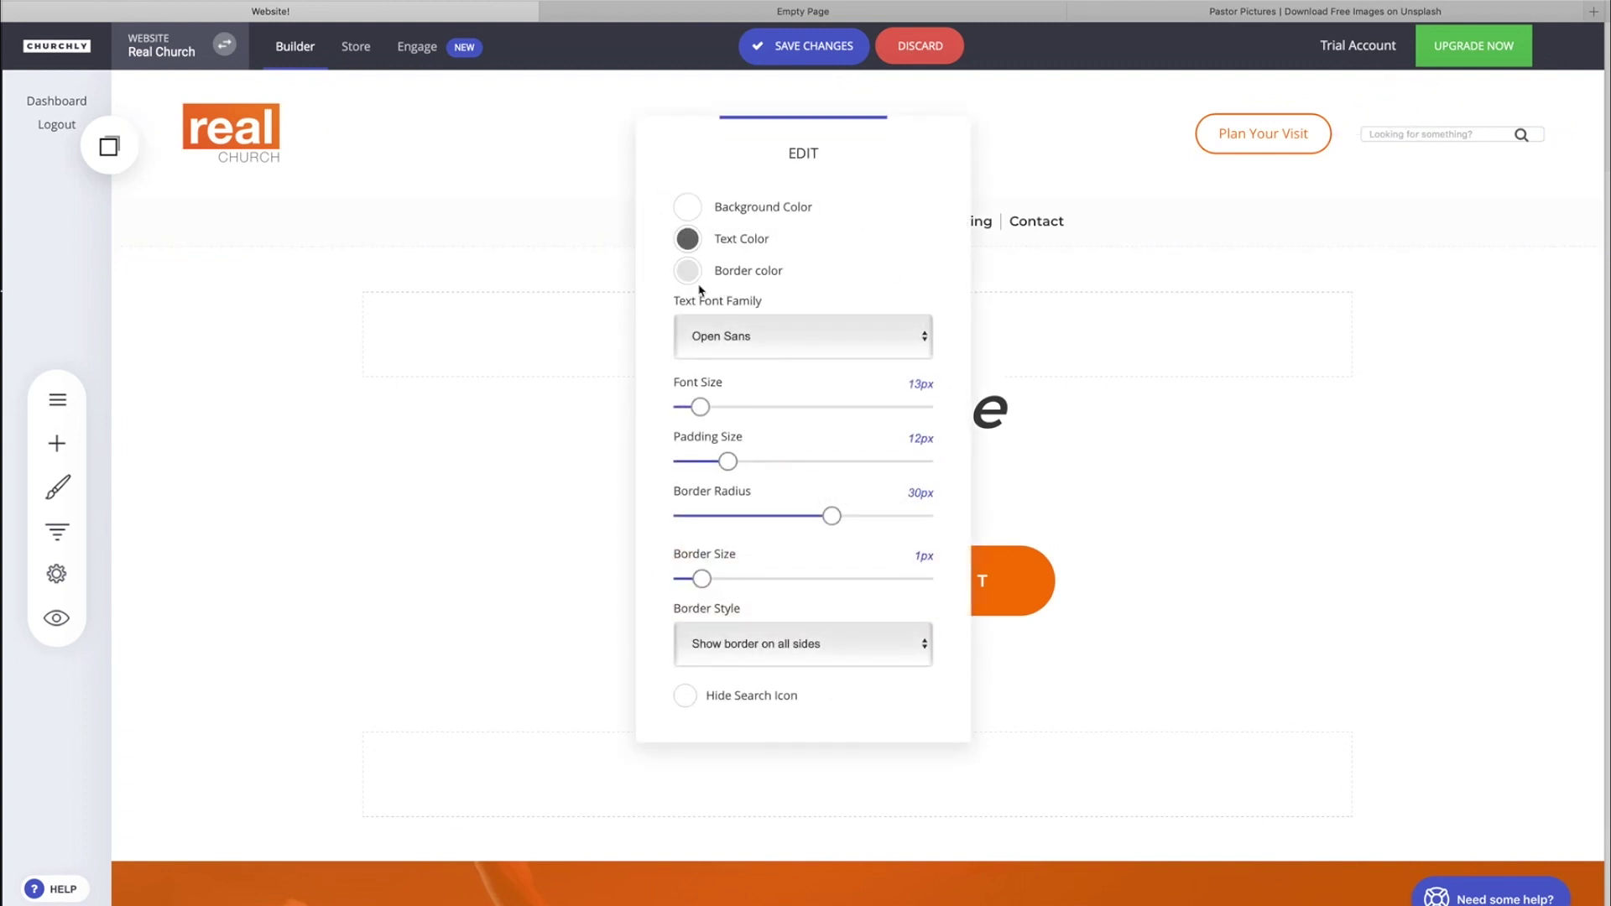
click(797, 340)
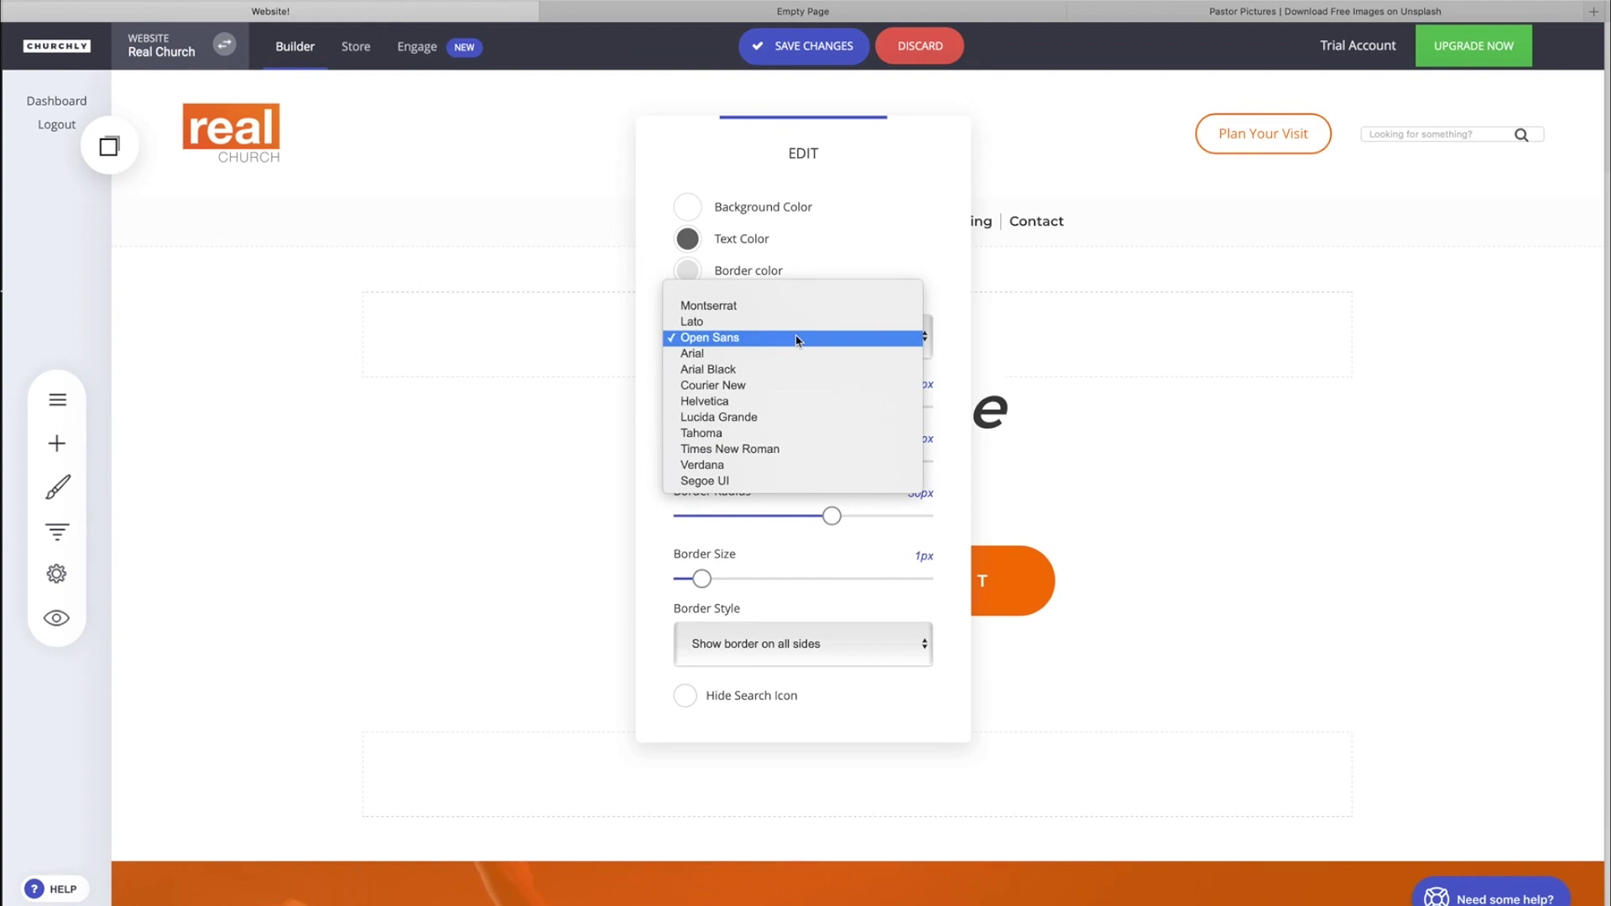
click(796, 322)
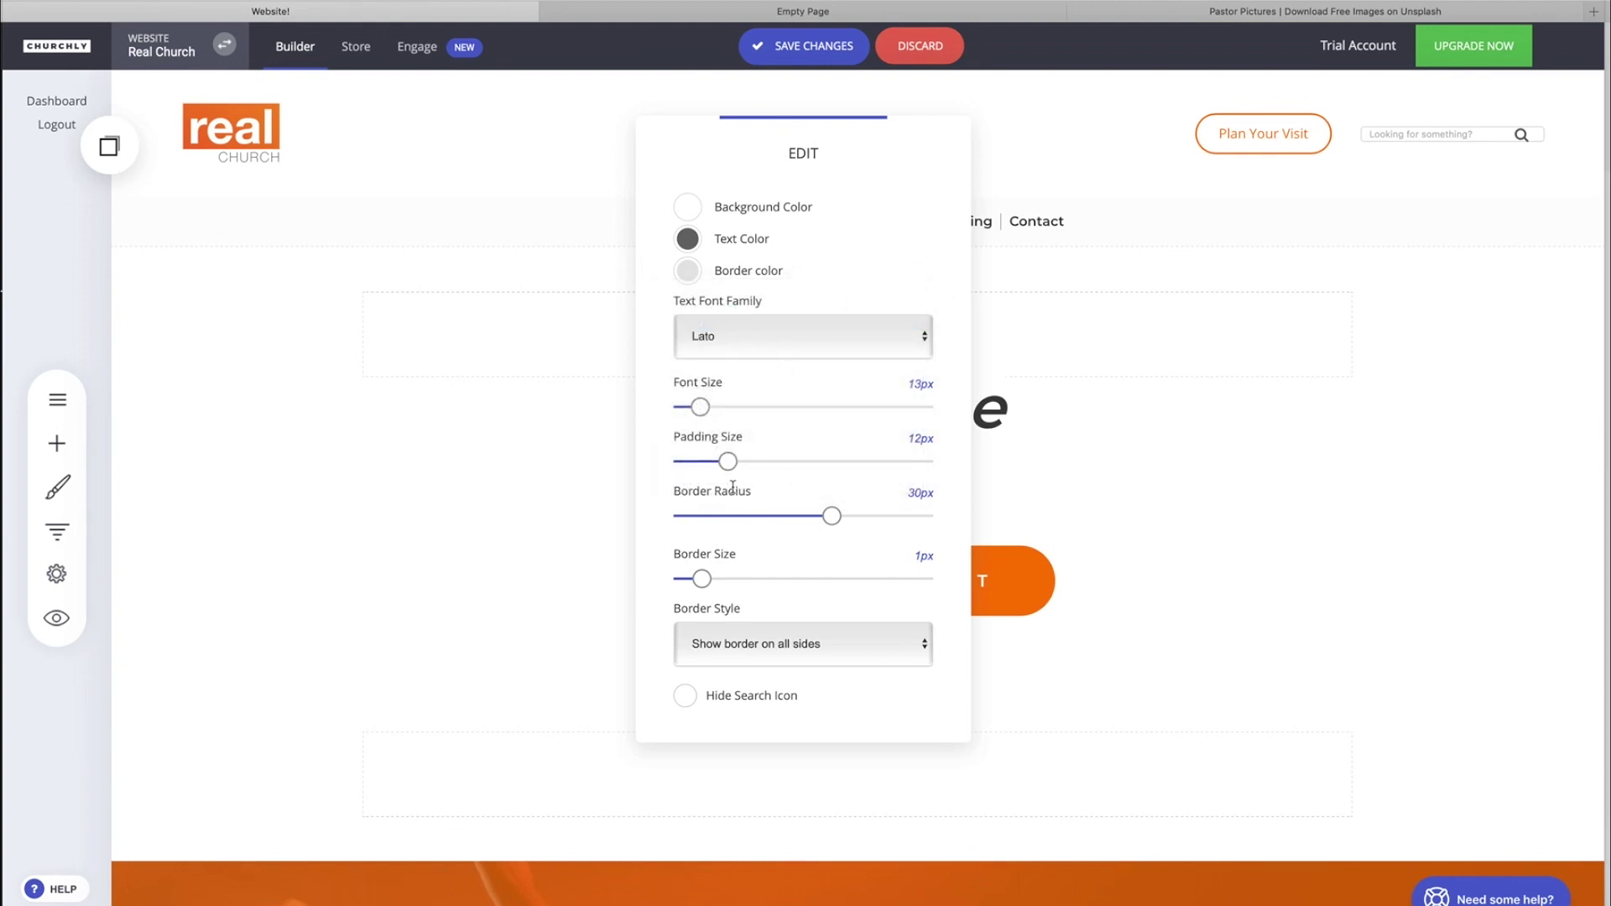
click(728, 461)
click(831, 516)
click(1395, 455)
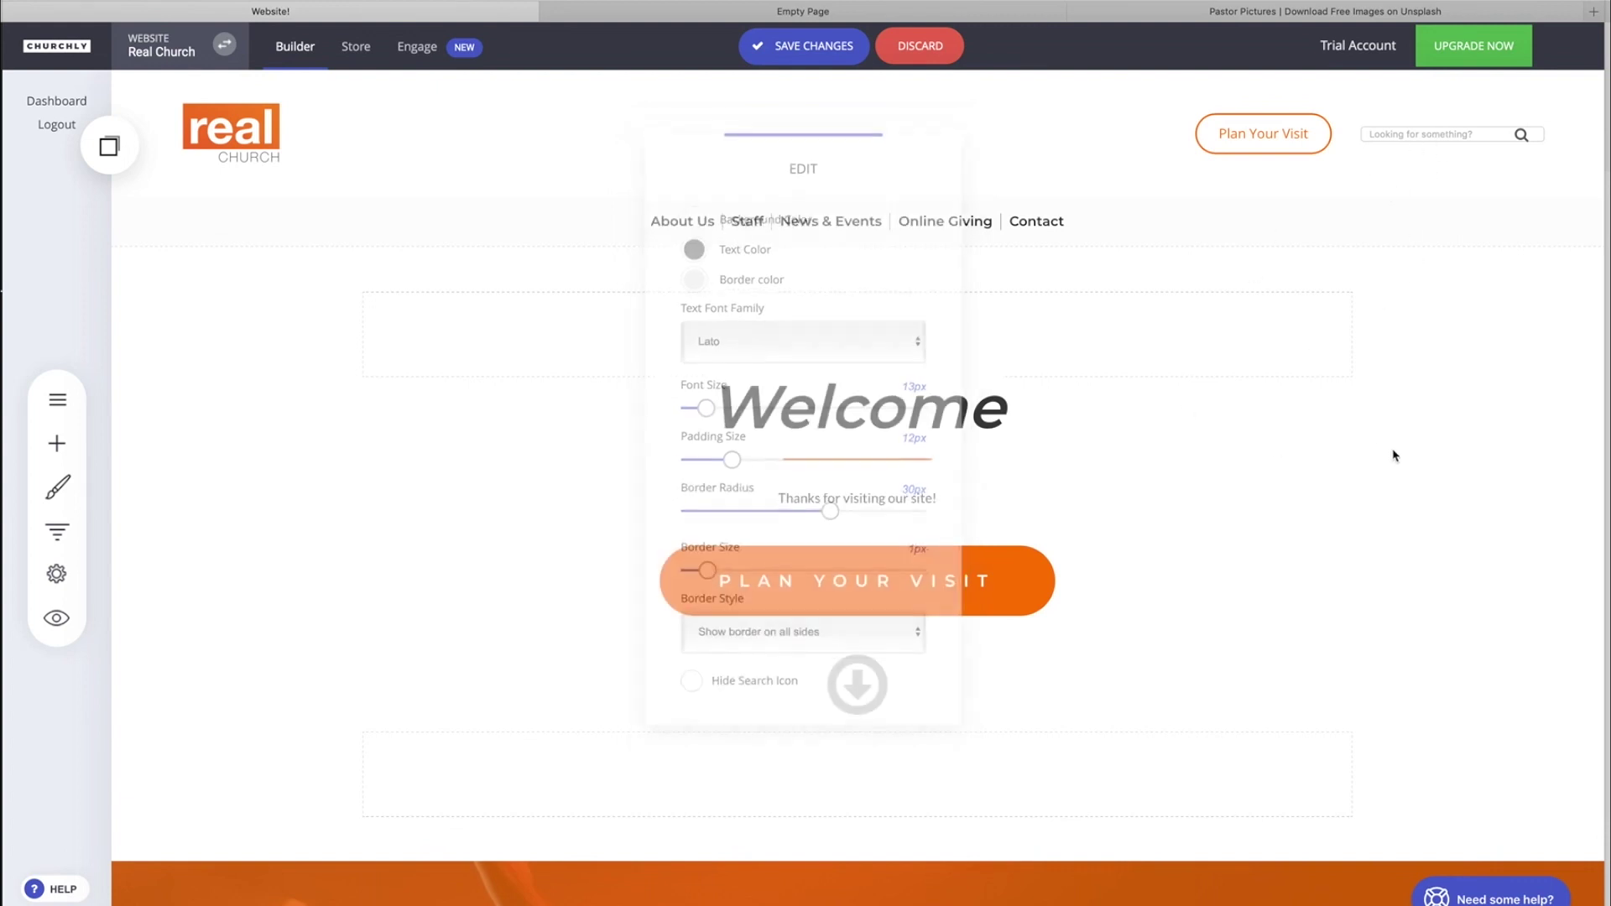
click(801, 51)
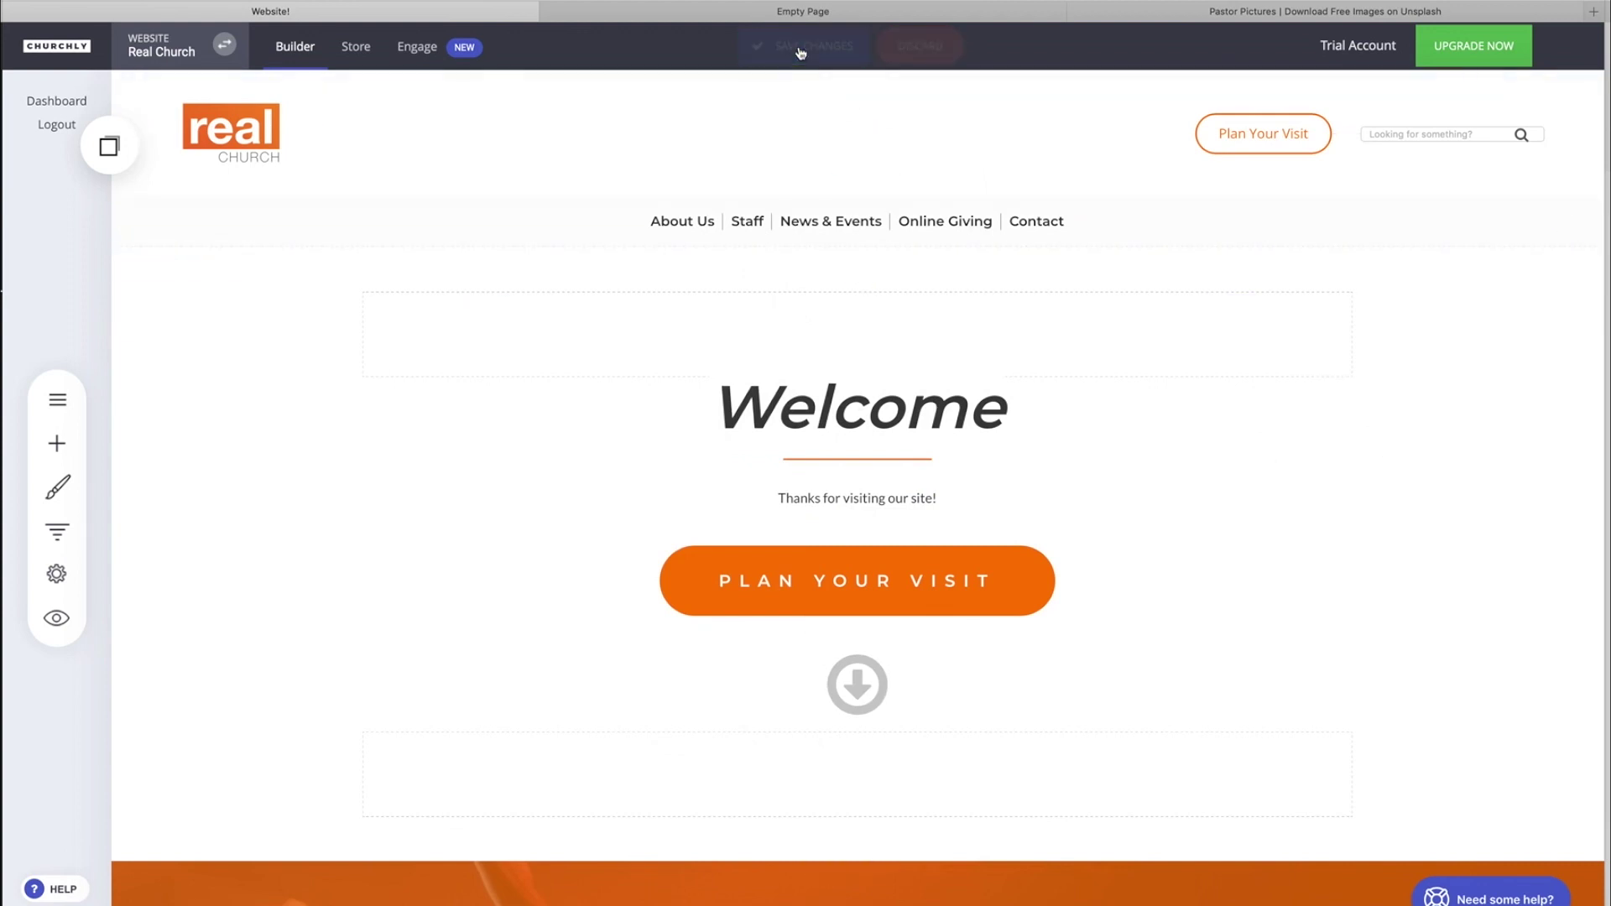
click(56, 618)
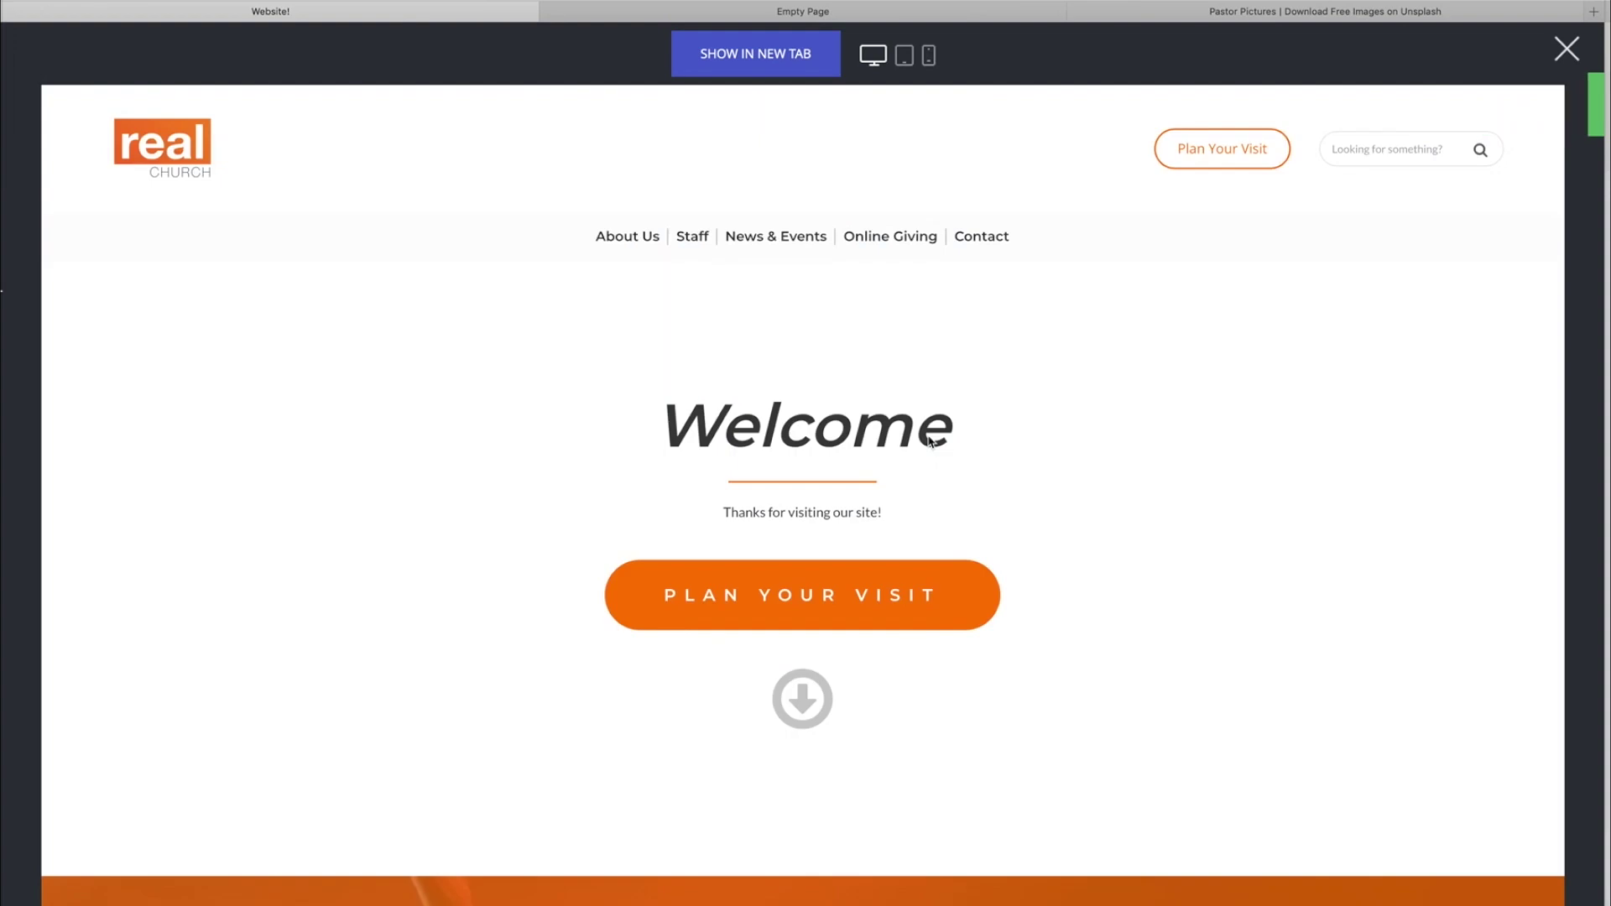
click(1382, 147)
click(1566, 48)
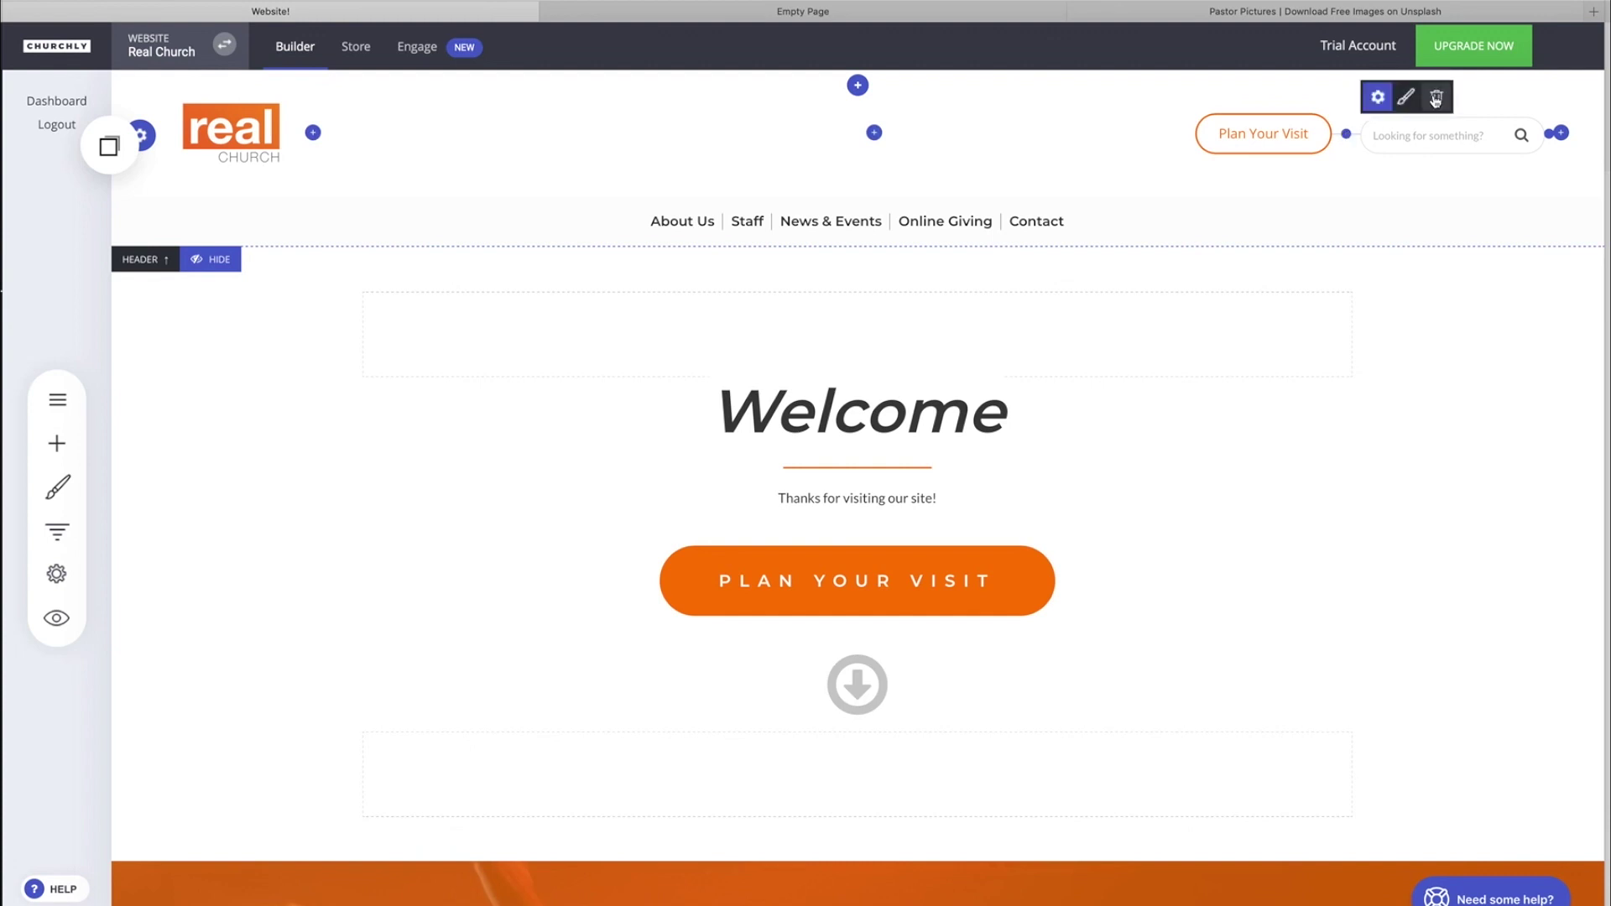
Adjust the header search bar's background colour
click(1407, 98)
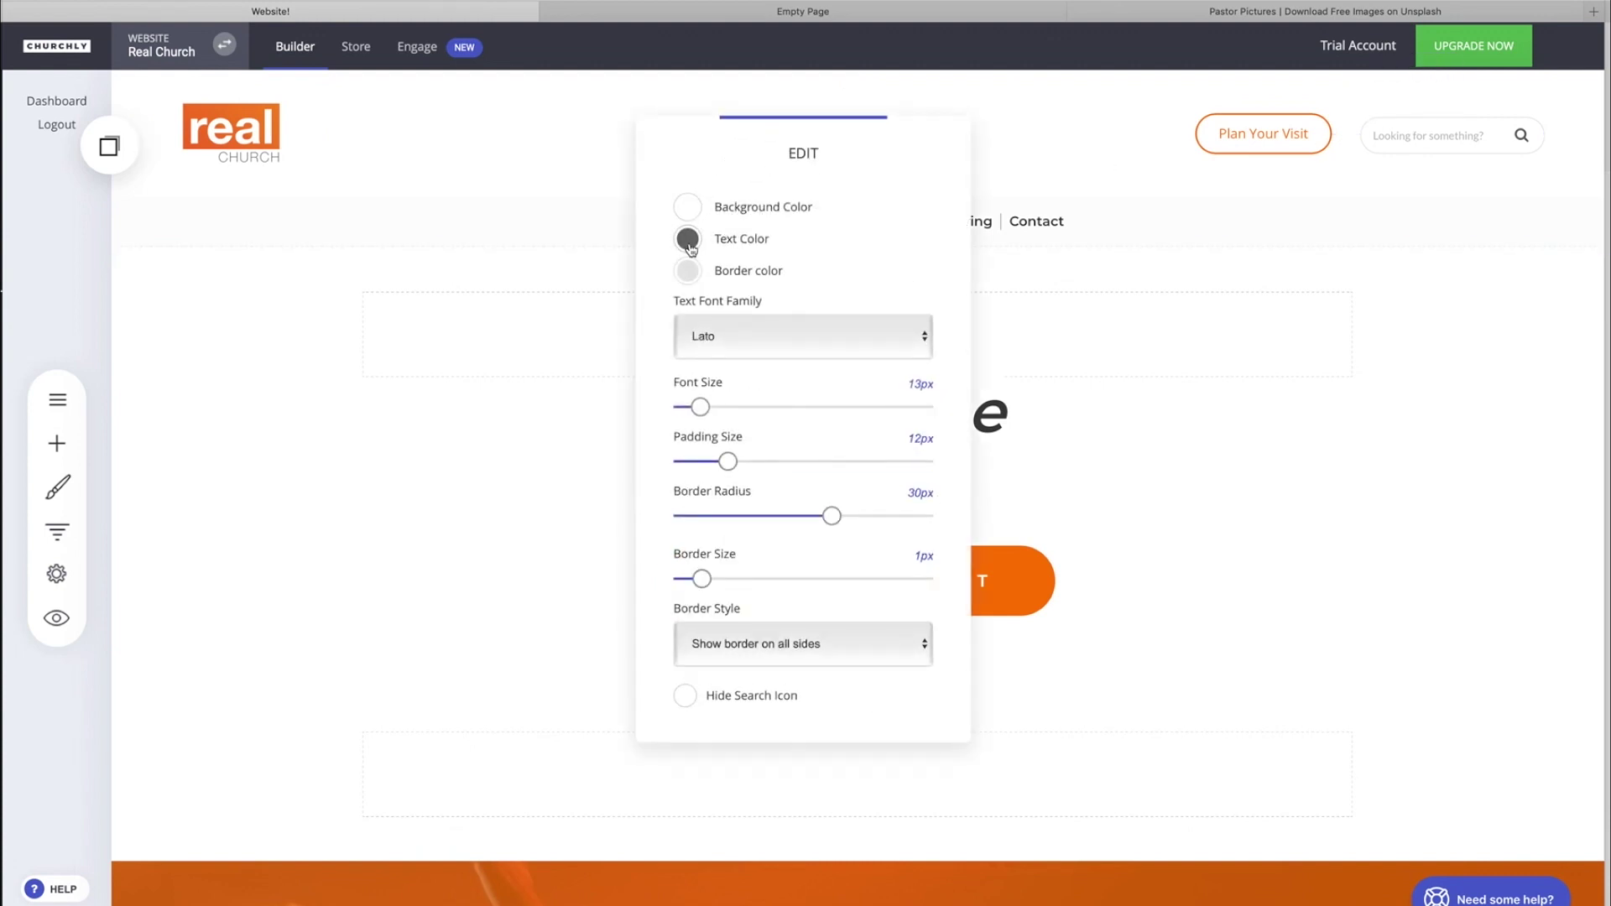
click(684, 214)
click(710, 300)
mouse_move(709, 300)
mouse_down()
mouse_move(683, 348)
mouse_move(678, 326)
mouse_move(678, 350)
mouse_move(658, 223)
mouse_move(659, 244)
mouse_up()
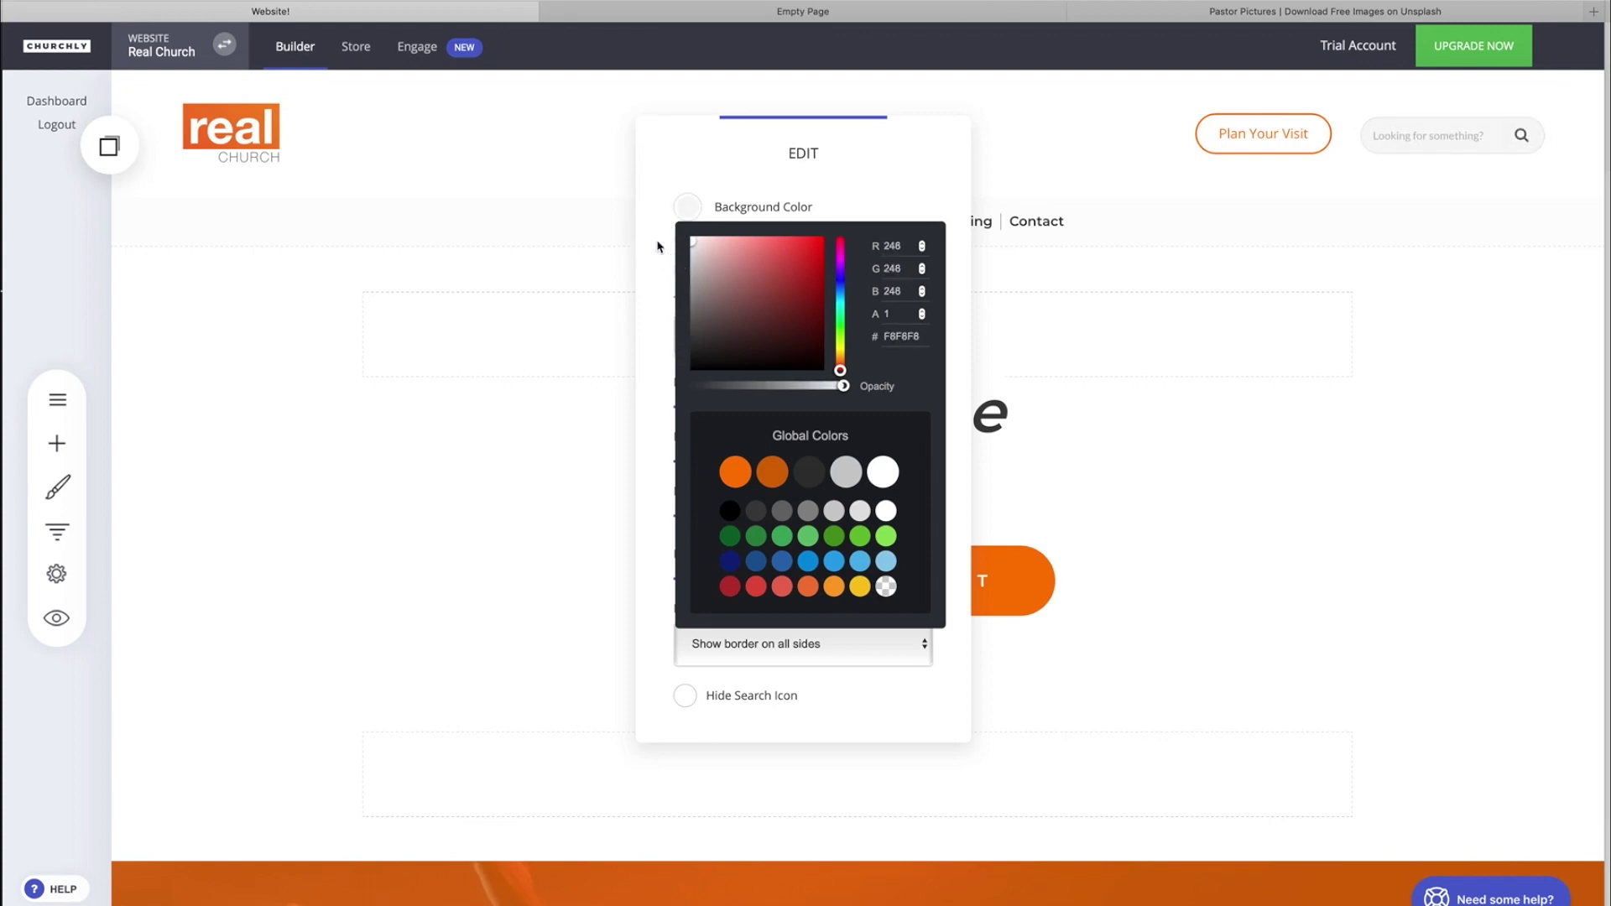
click(656, 211)
Make the search text grey and increase the padding inside the search bar
click(687, 239)
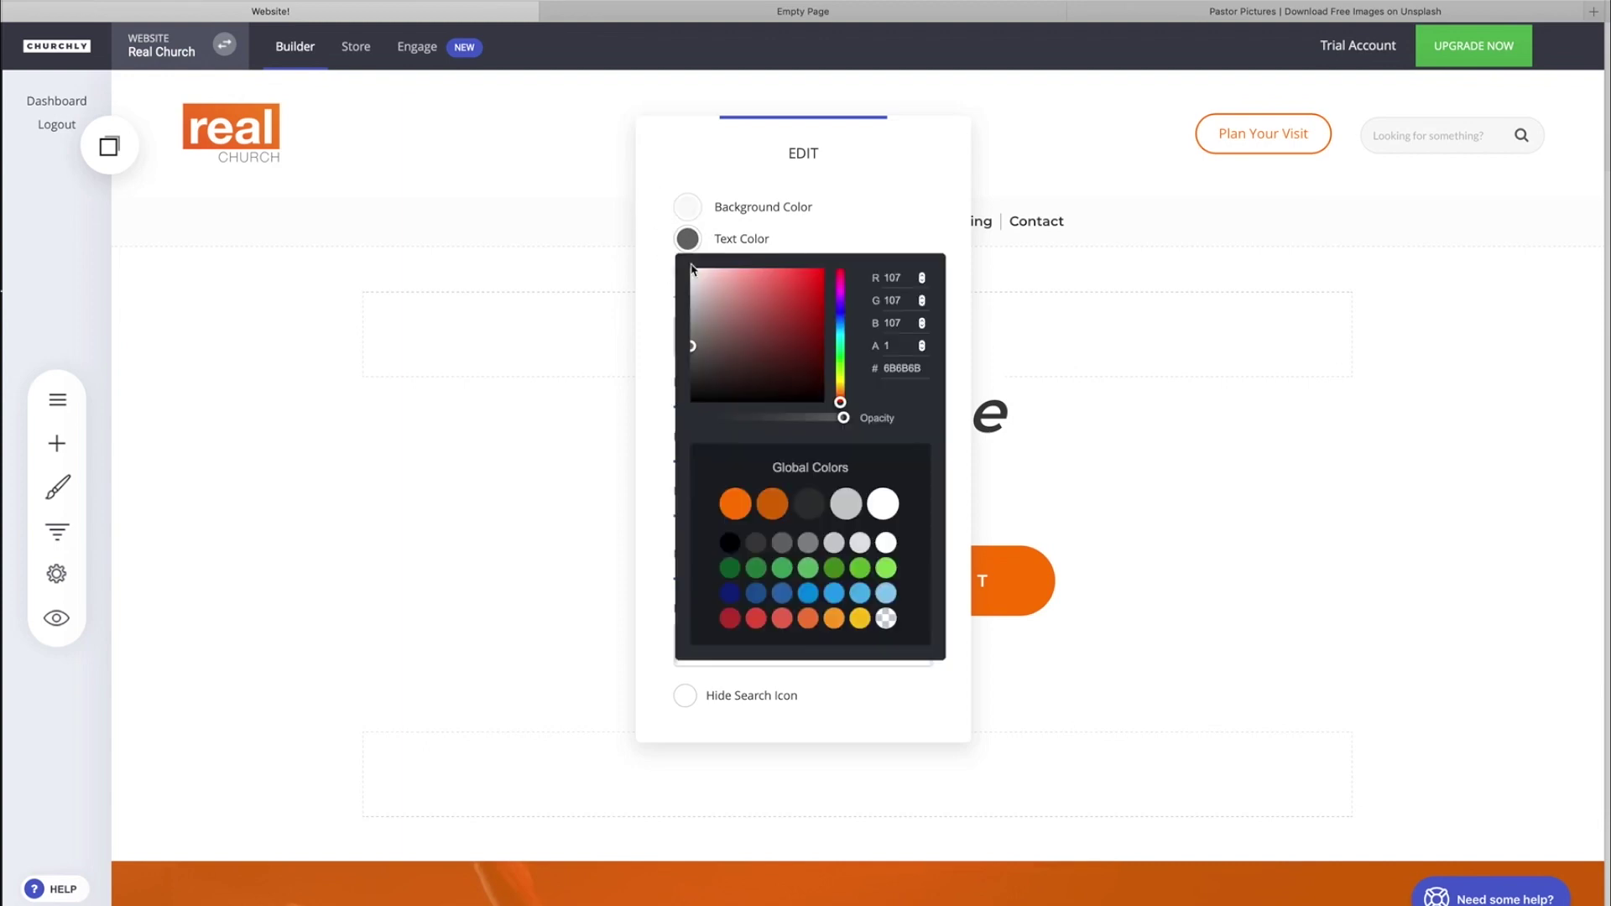
mouse_move(696, 353)
mouse_down()
mouse_move(691, 313)
mouse_move(690, 366)
mouse_up()
click(658, 233)
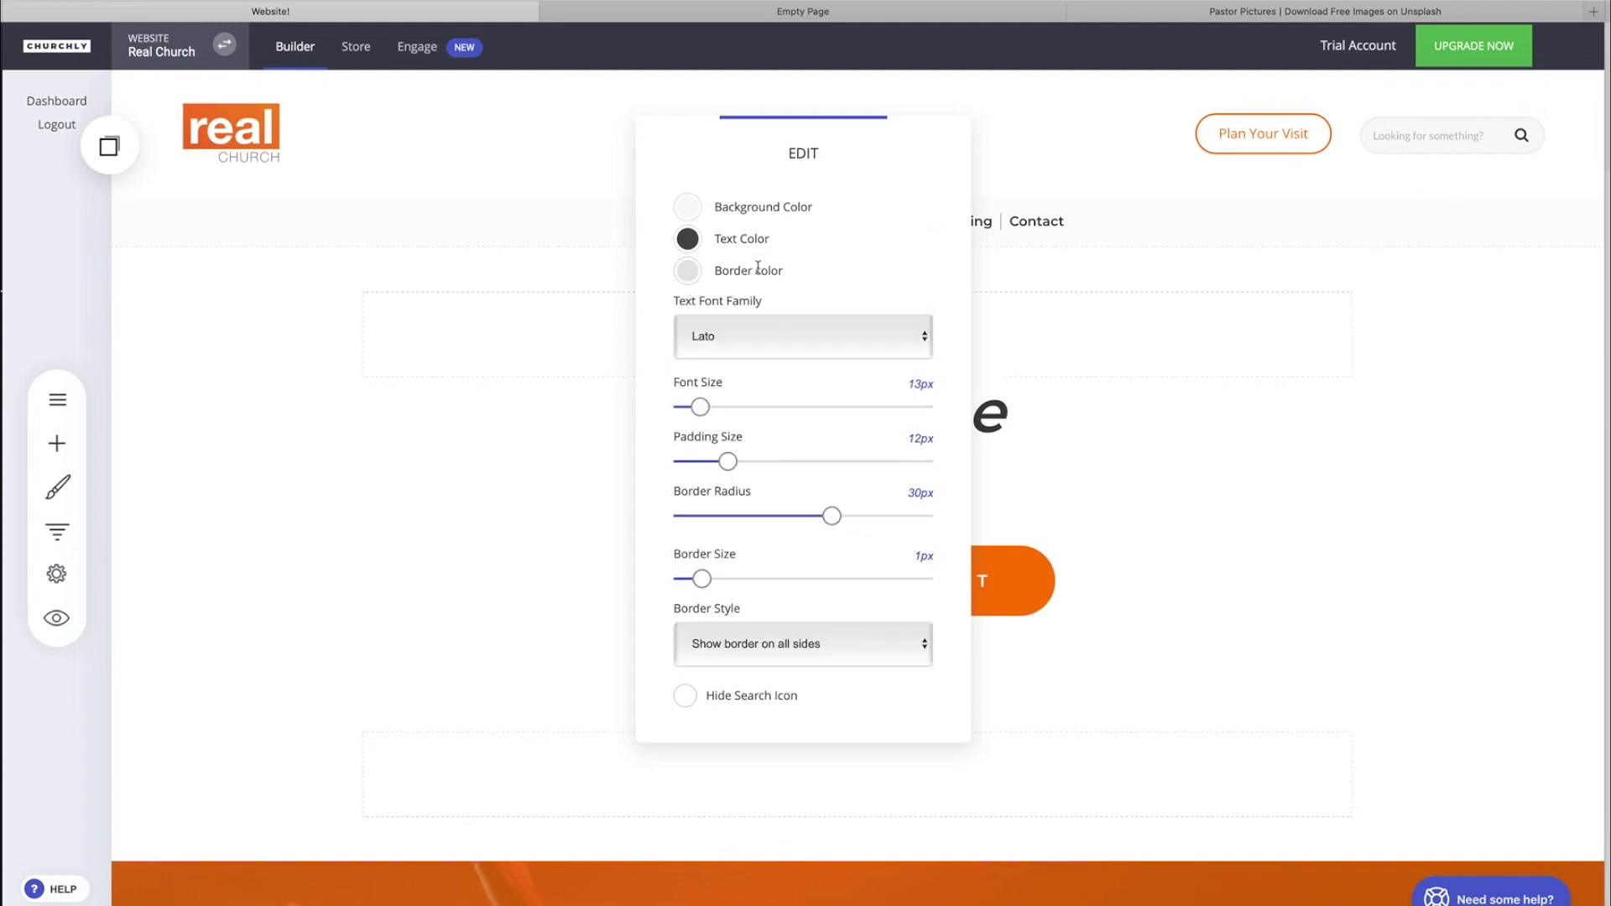
drag(729, 462, 740, 461)
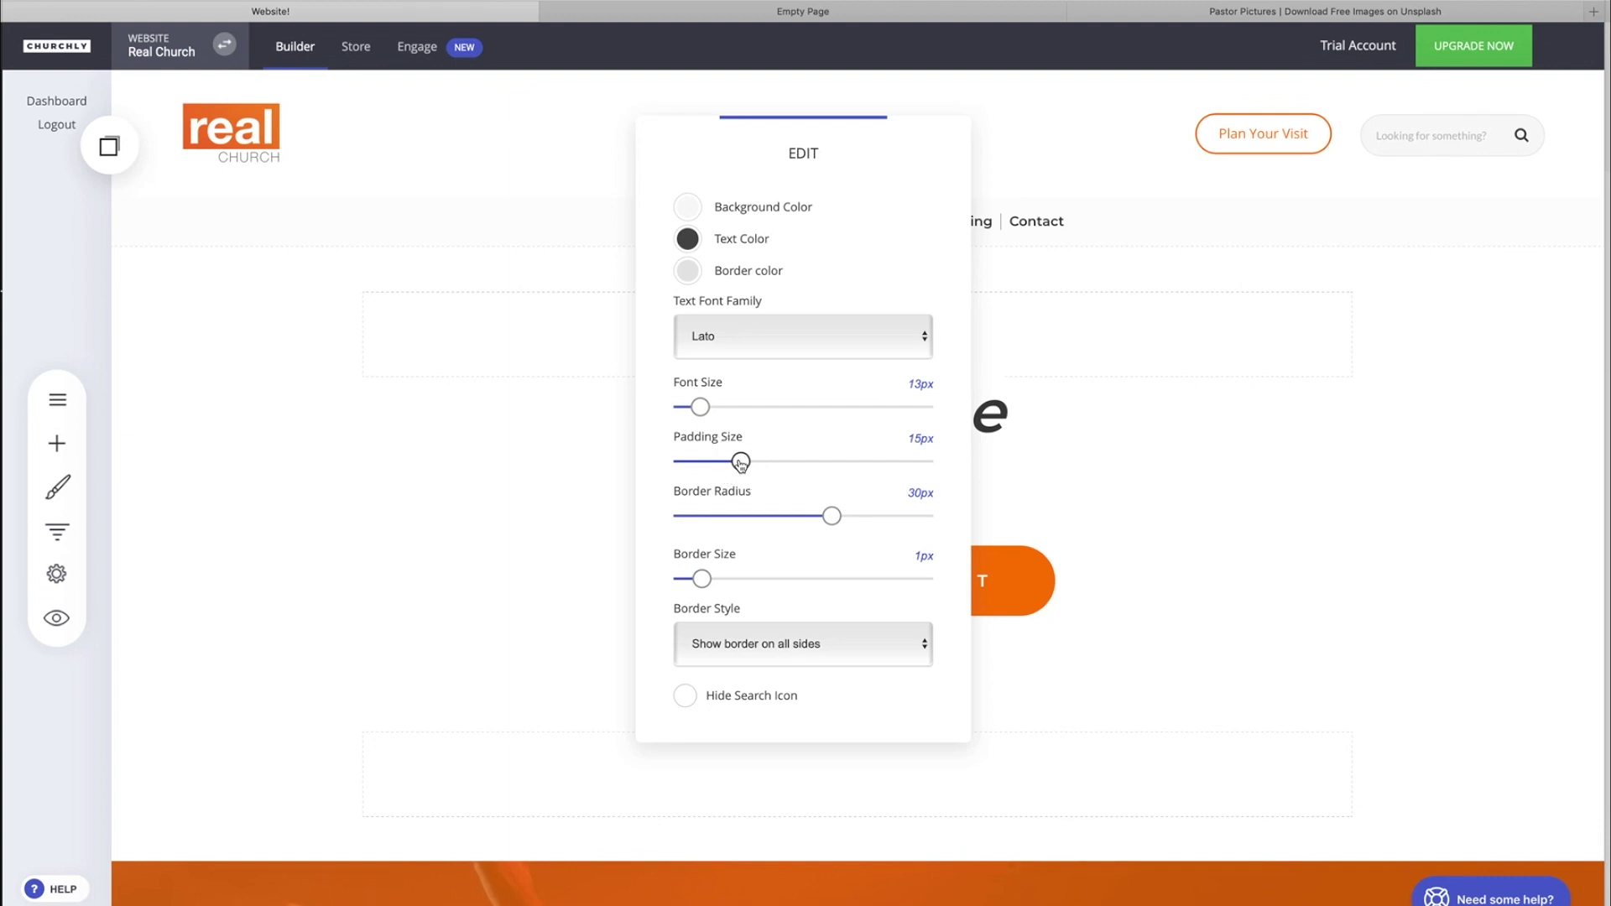
Adjust the search bar's border thickness while keeping its rounded corners
click(702, 580)
mouse_move(703, 582)
mouse_down()
mouse_move(913, 579)
mouse_move(612, 576)
mouse_move(695, 584)
mouse_move(677, 585)
mouse_up()
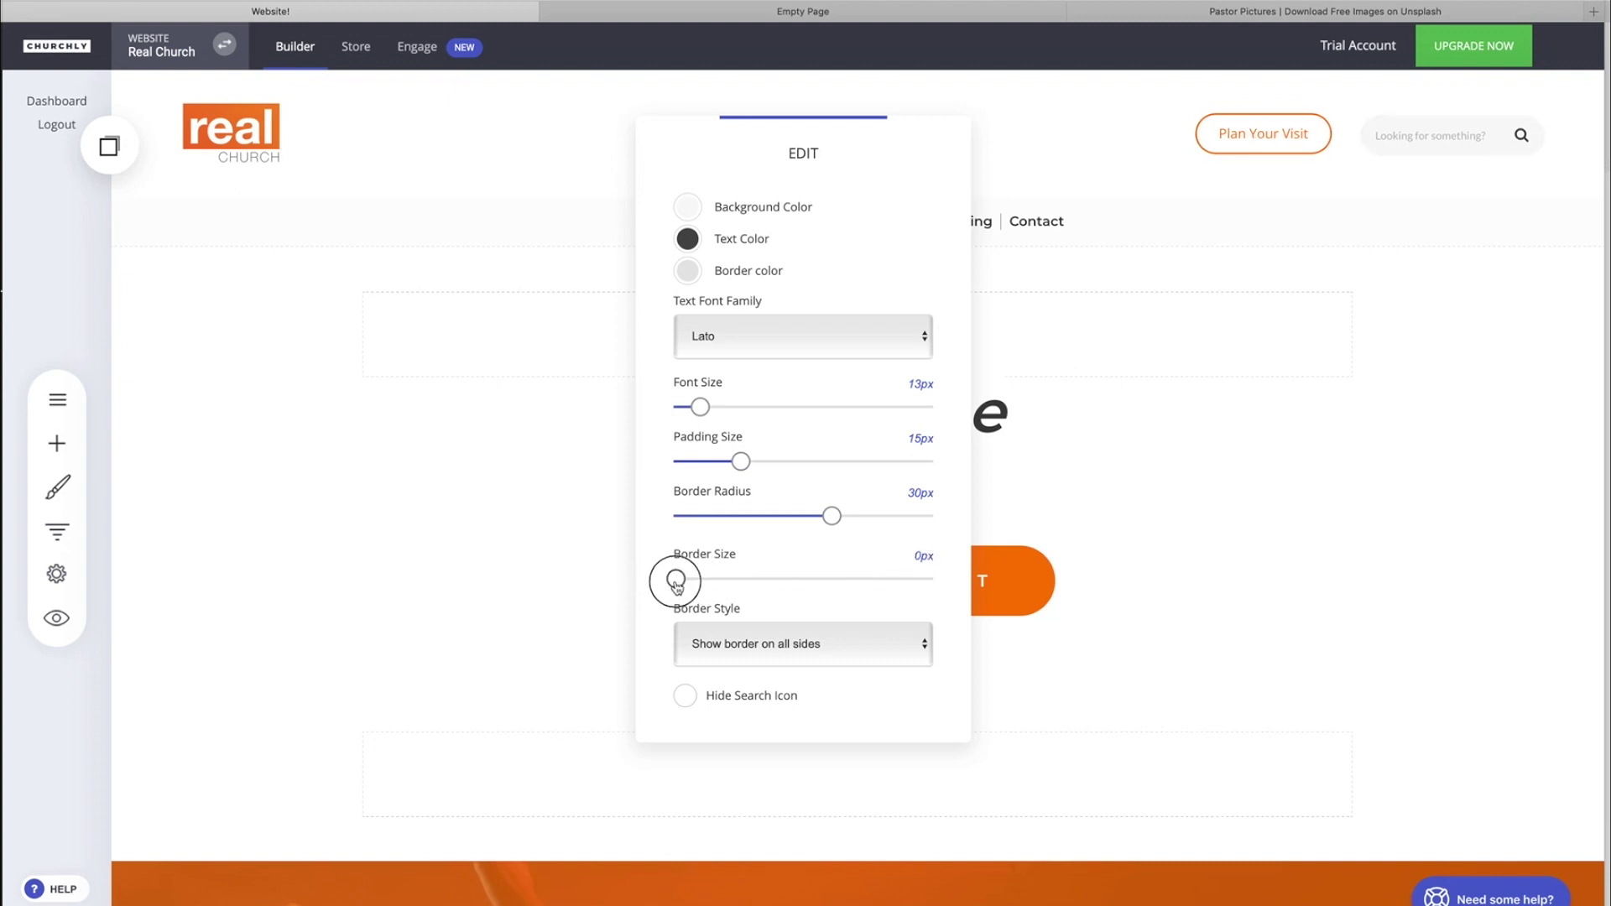
click(833, 519)
drag(834, 521, 691, 525)
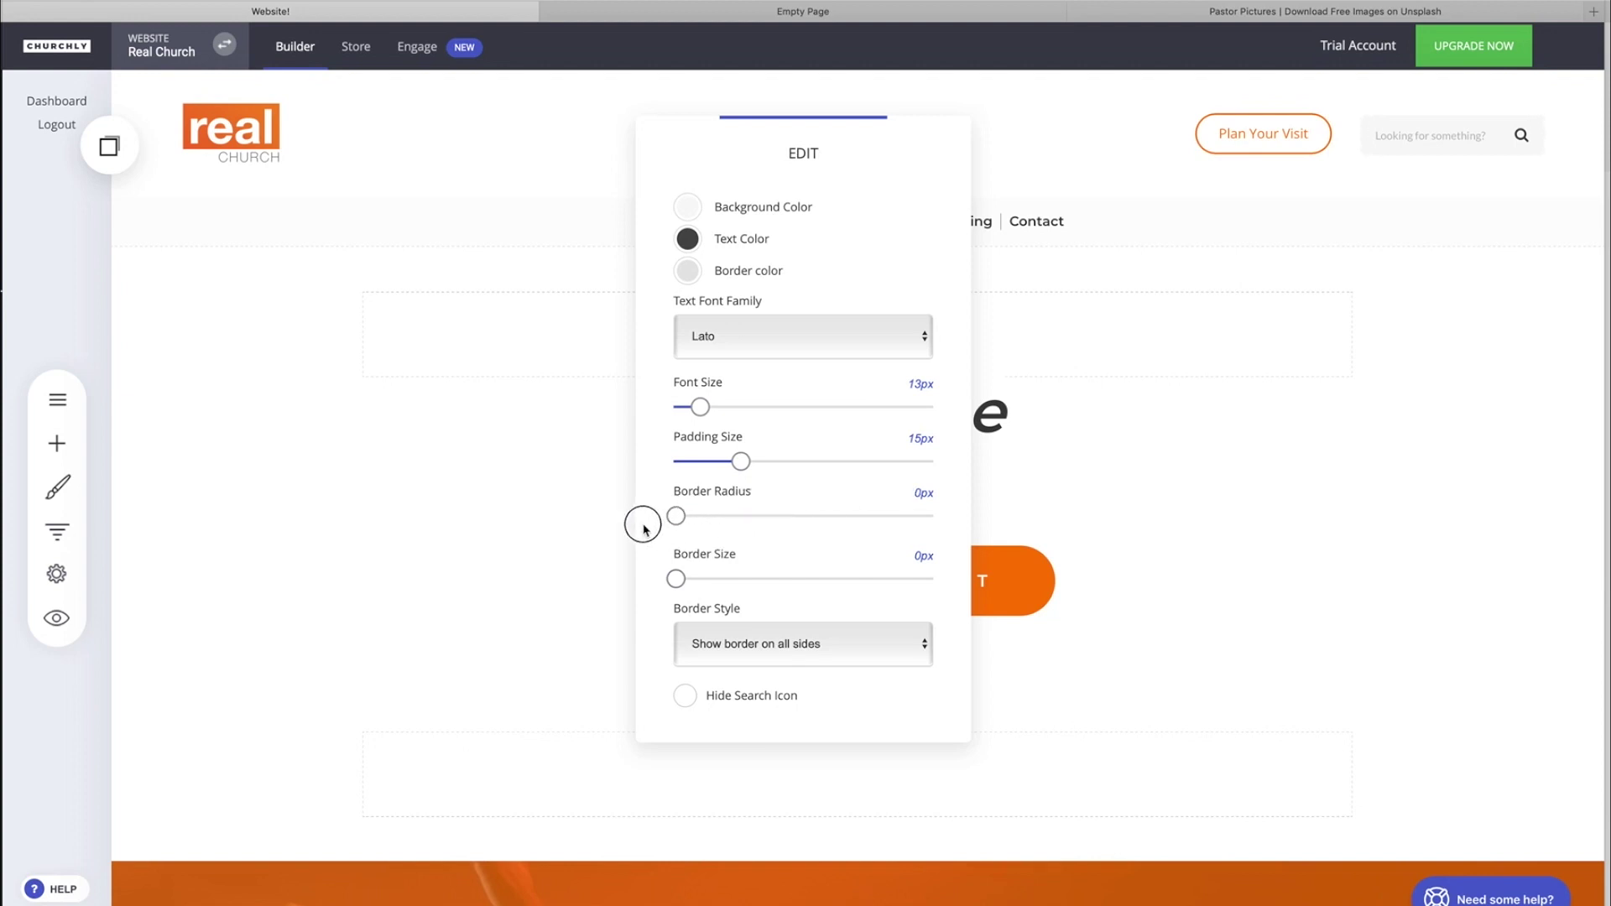
drag(676, 518, 831, 520)
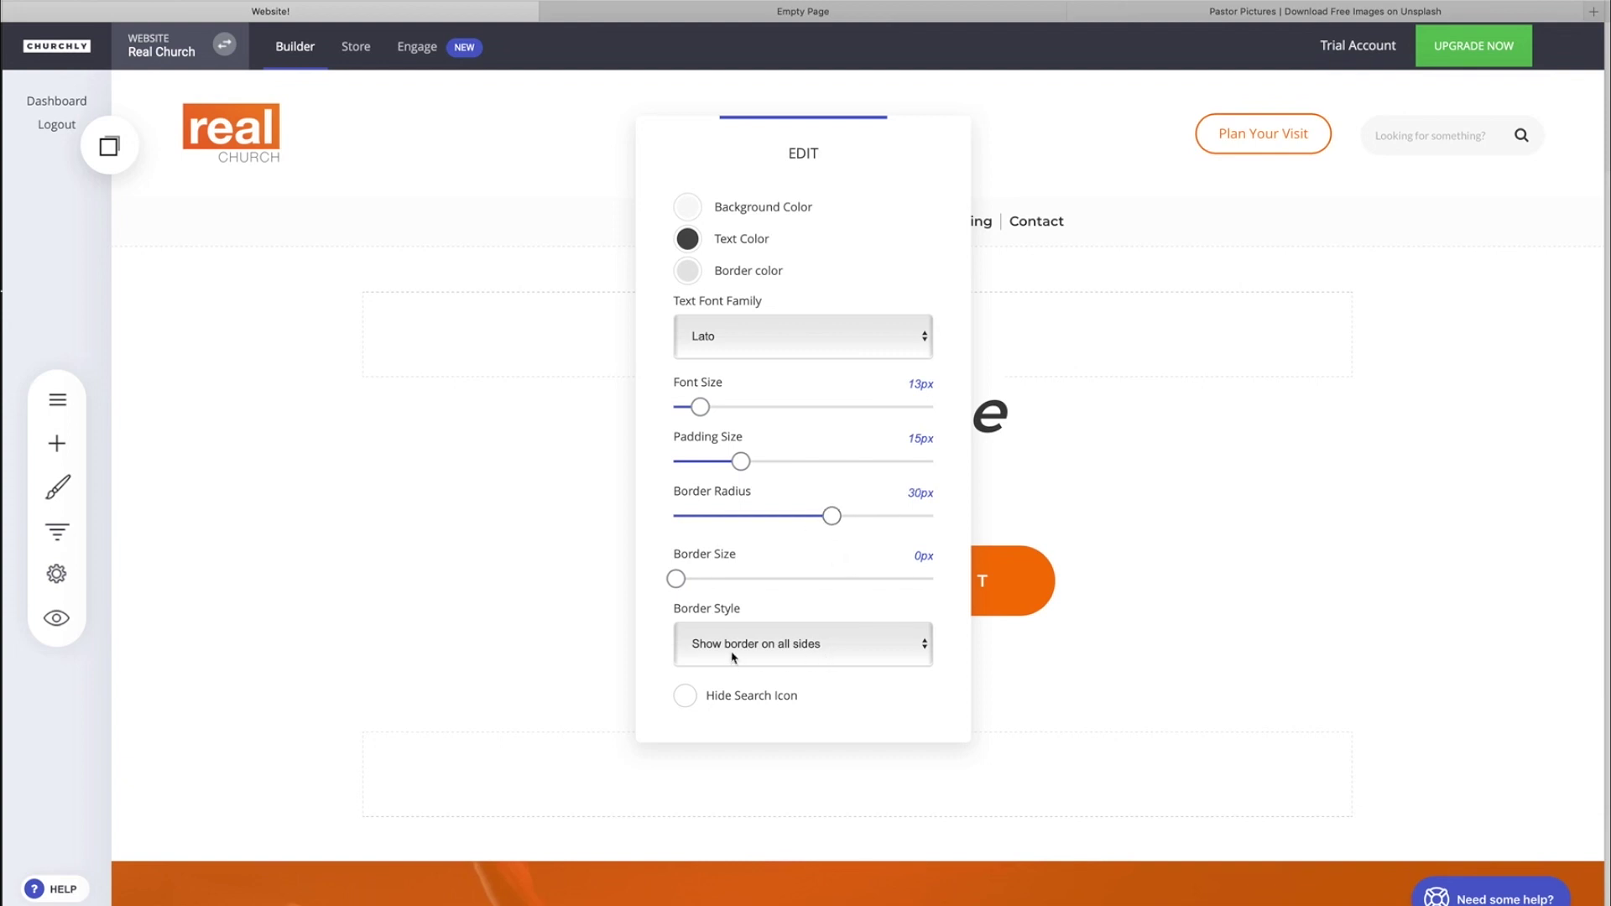
Set the search bar's border style to No border
click(793, 646)
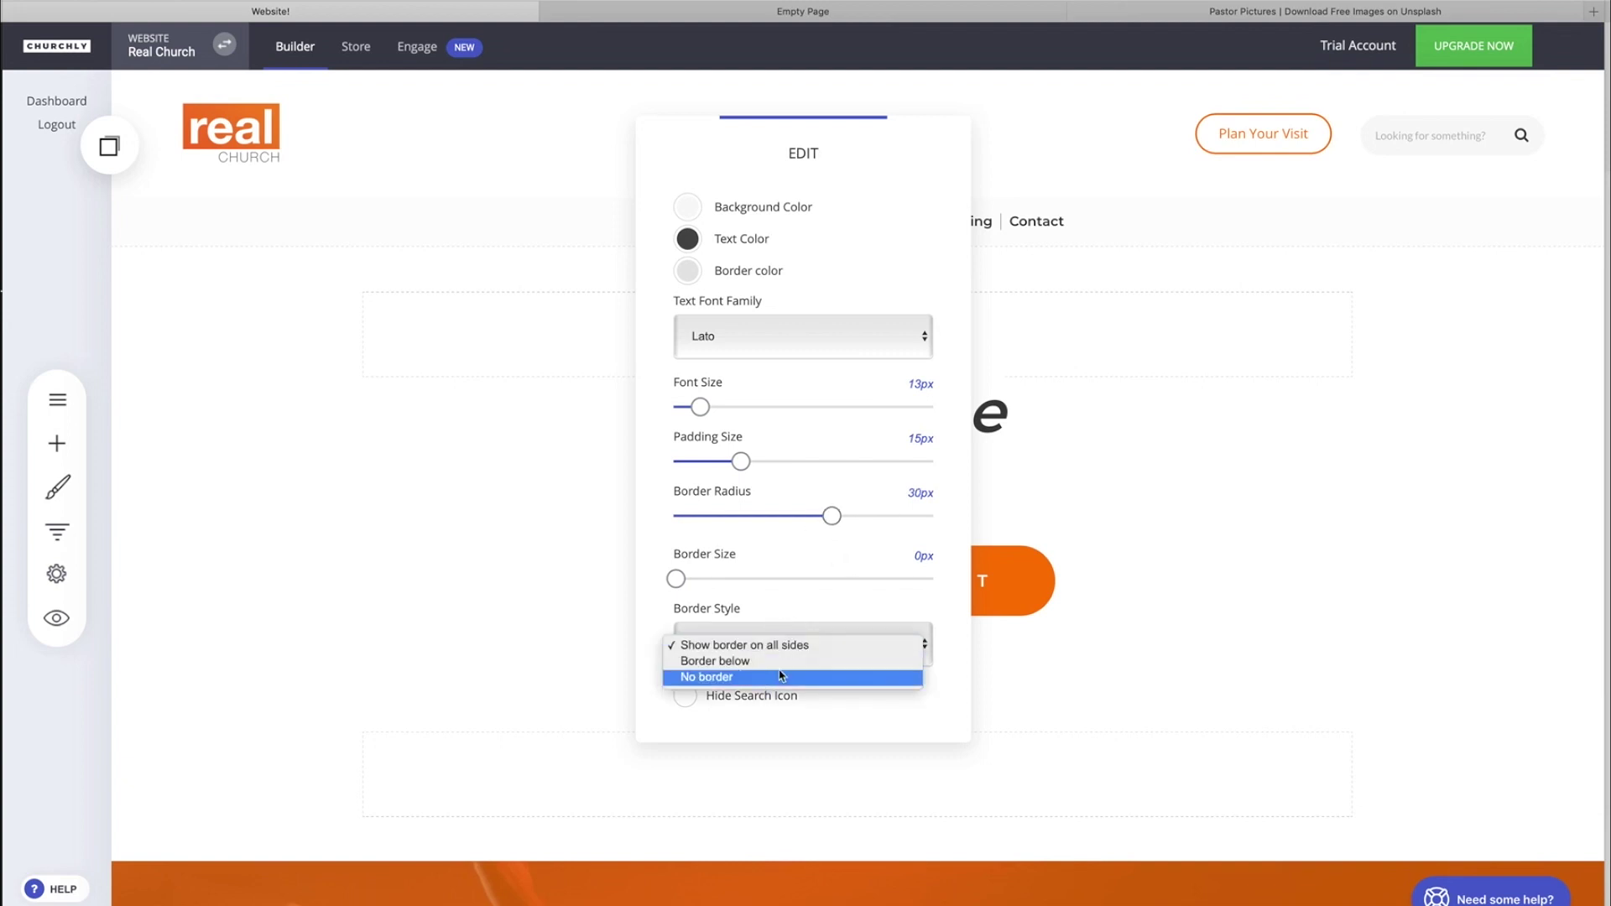
click(789, 663)
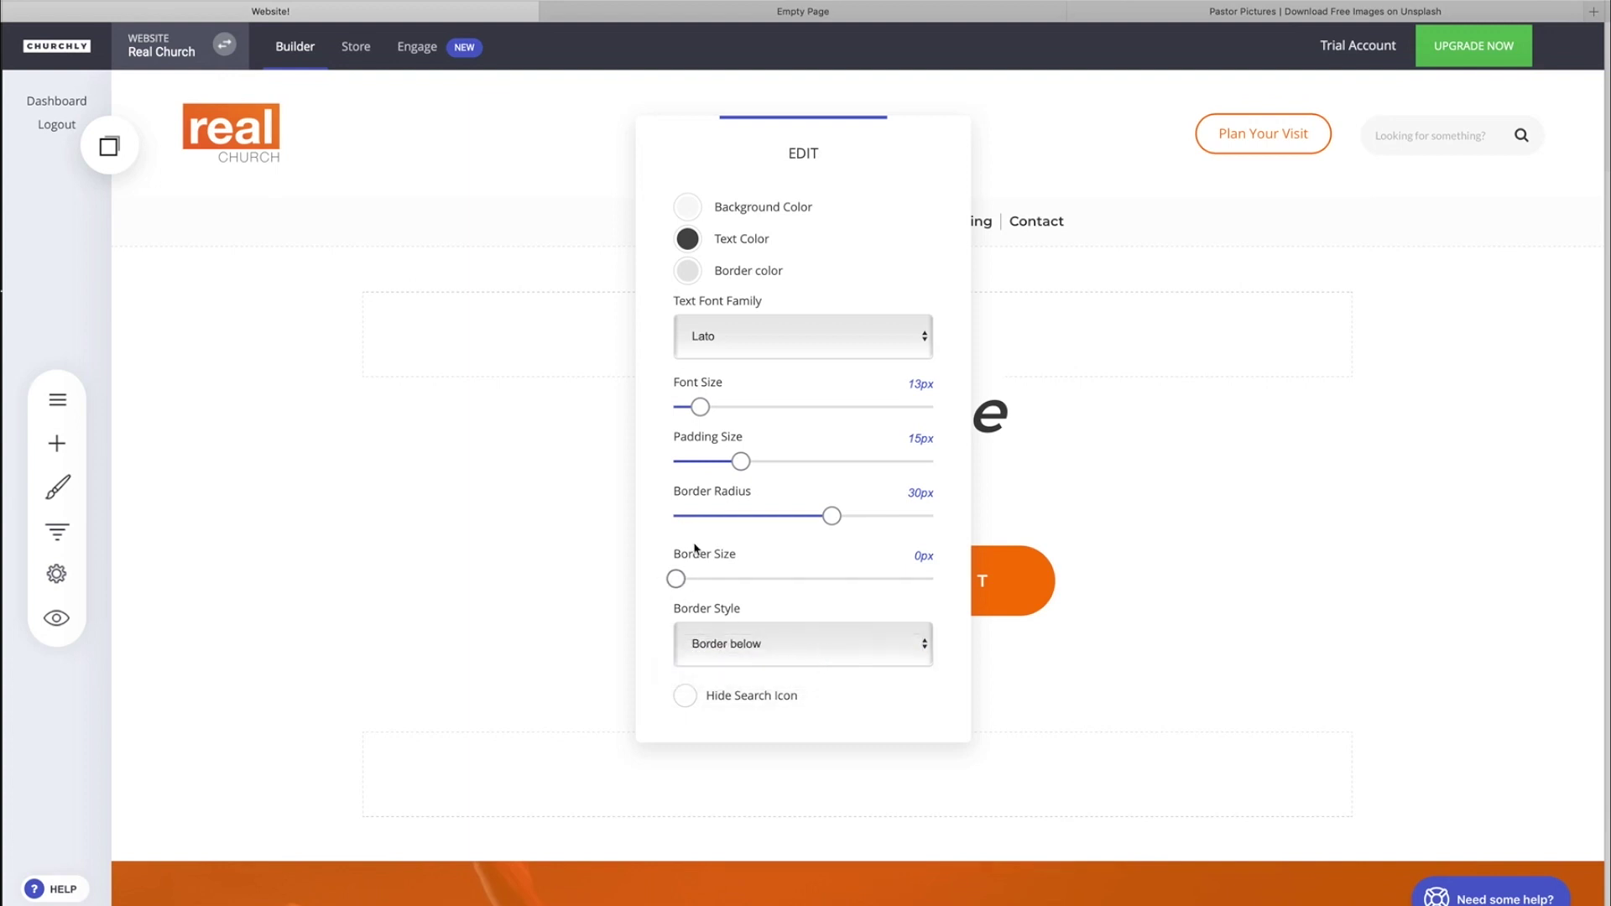
drag(697, 579, 632, 595)
click(780, 661)
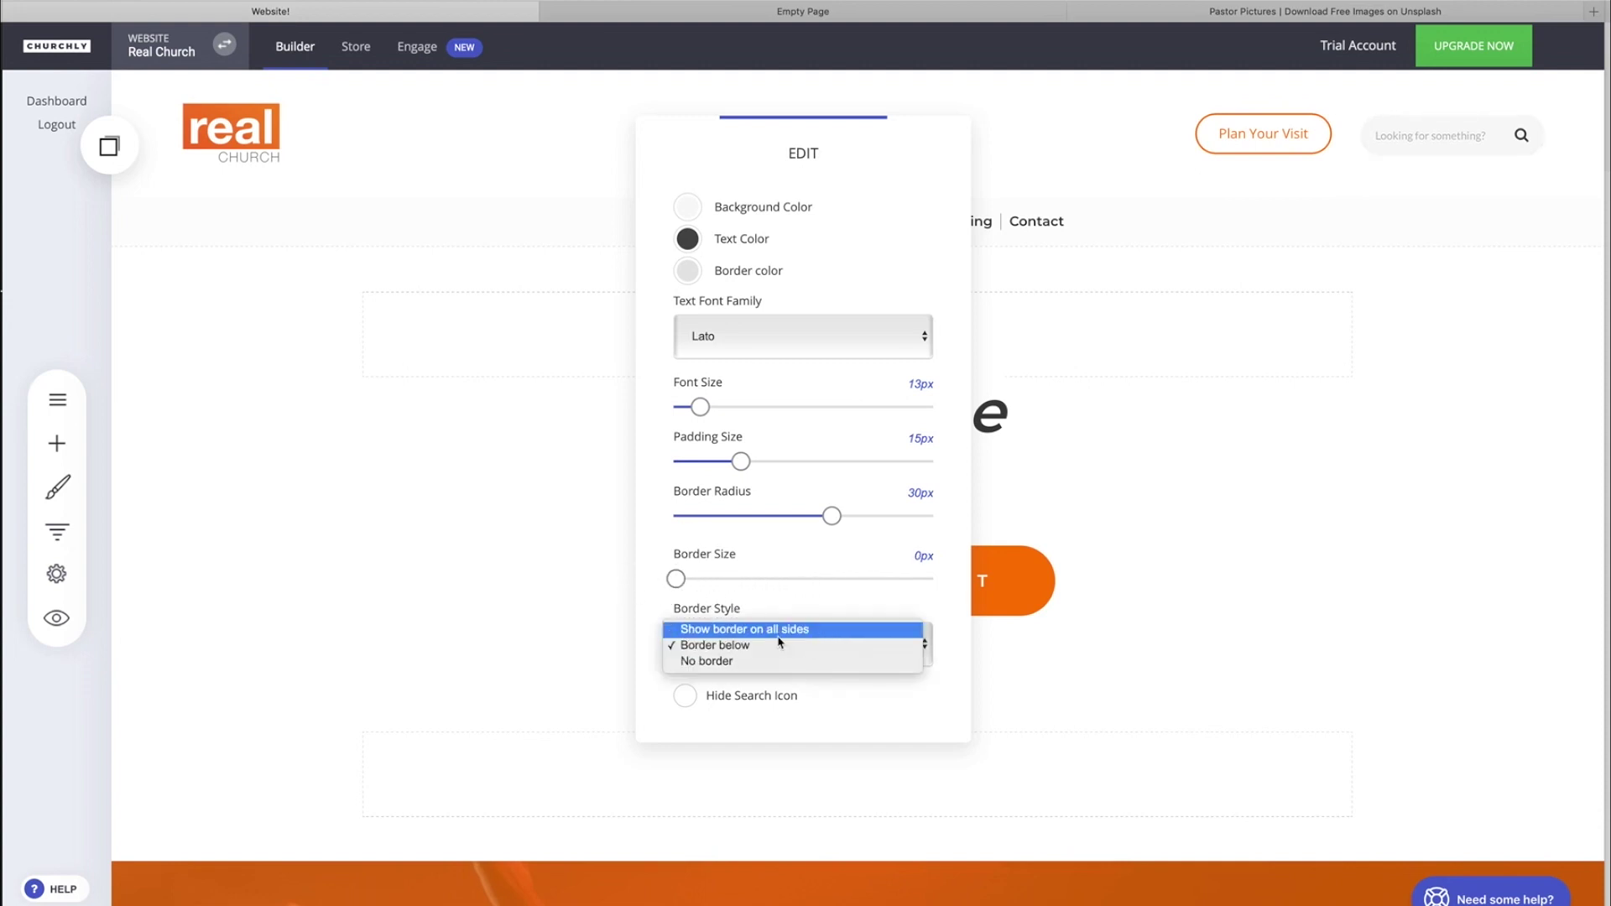
click(755, 661)
Toggle Hide Search Icon on and off, save the header changes, and switch to the live site
click(685, 697)
click(685, 699)
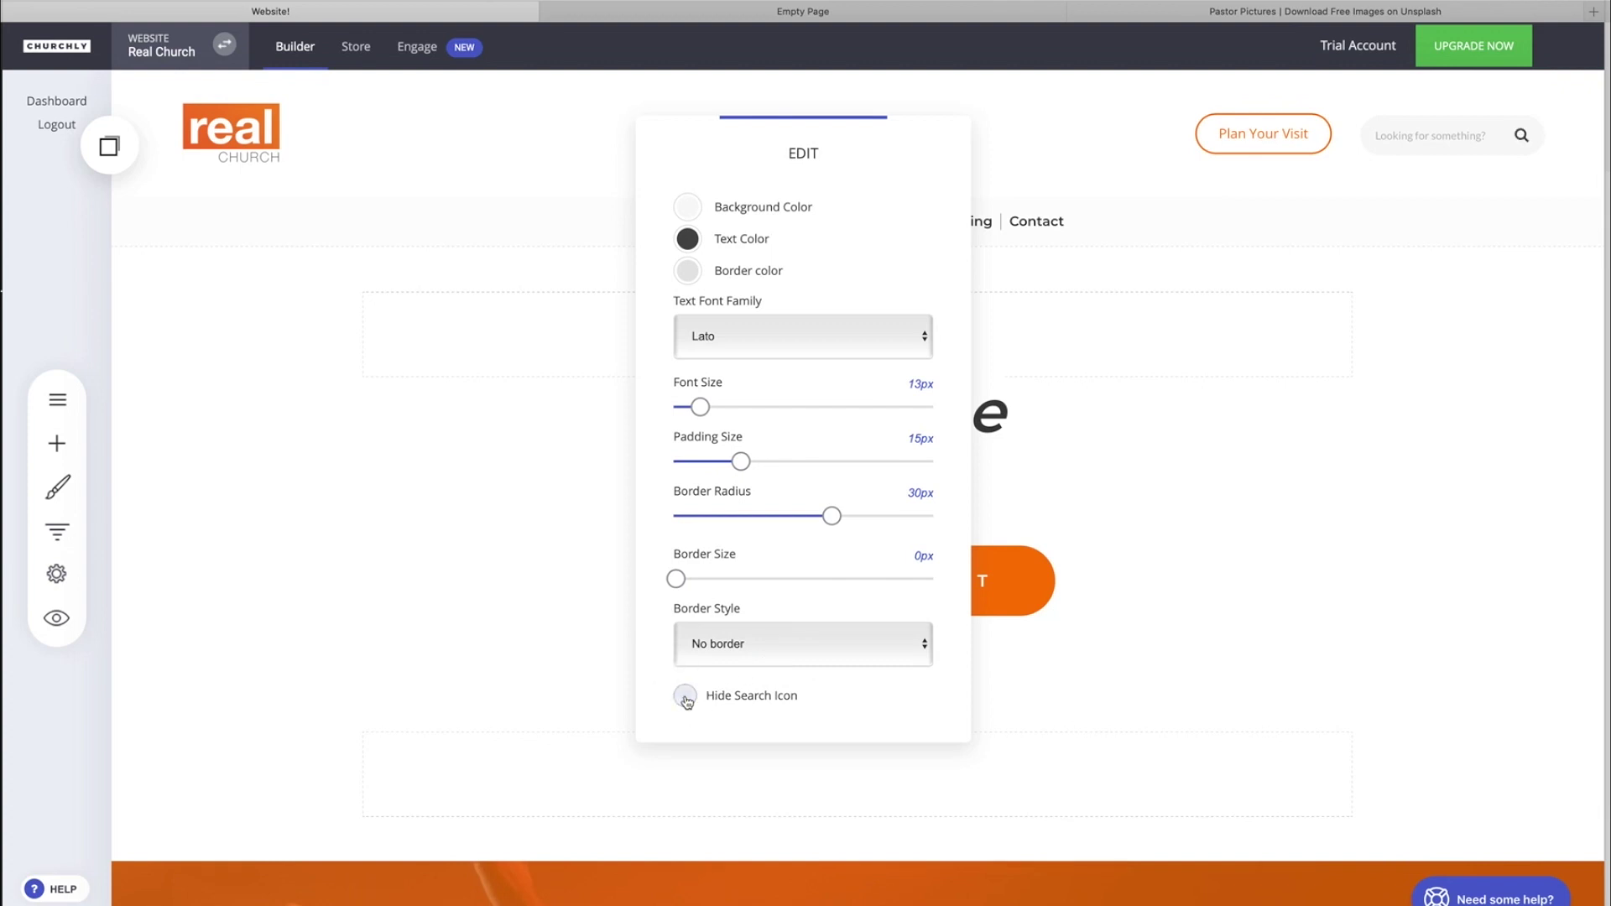
click(1273, 431)
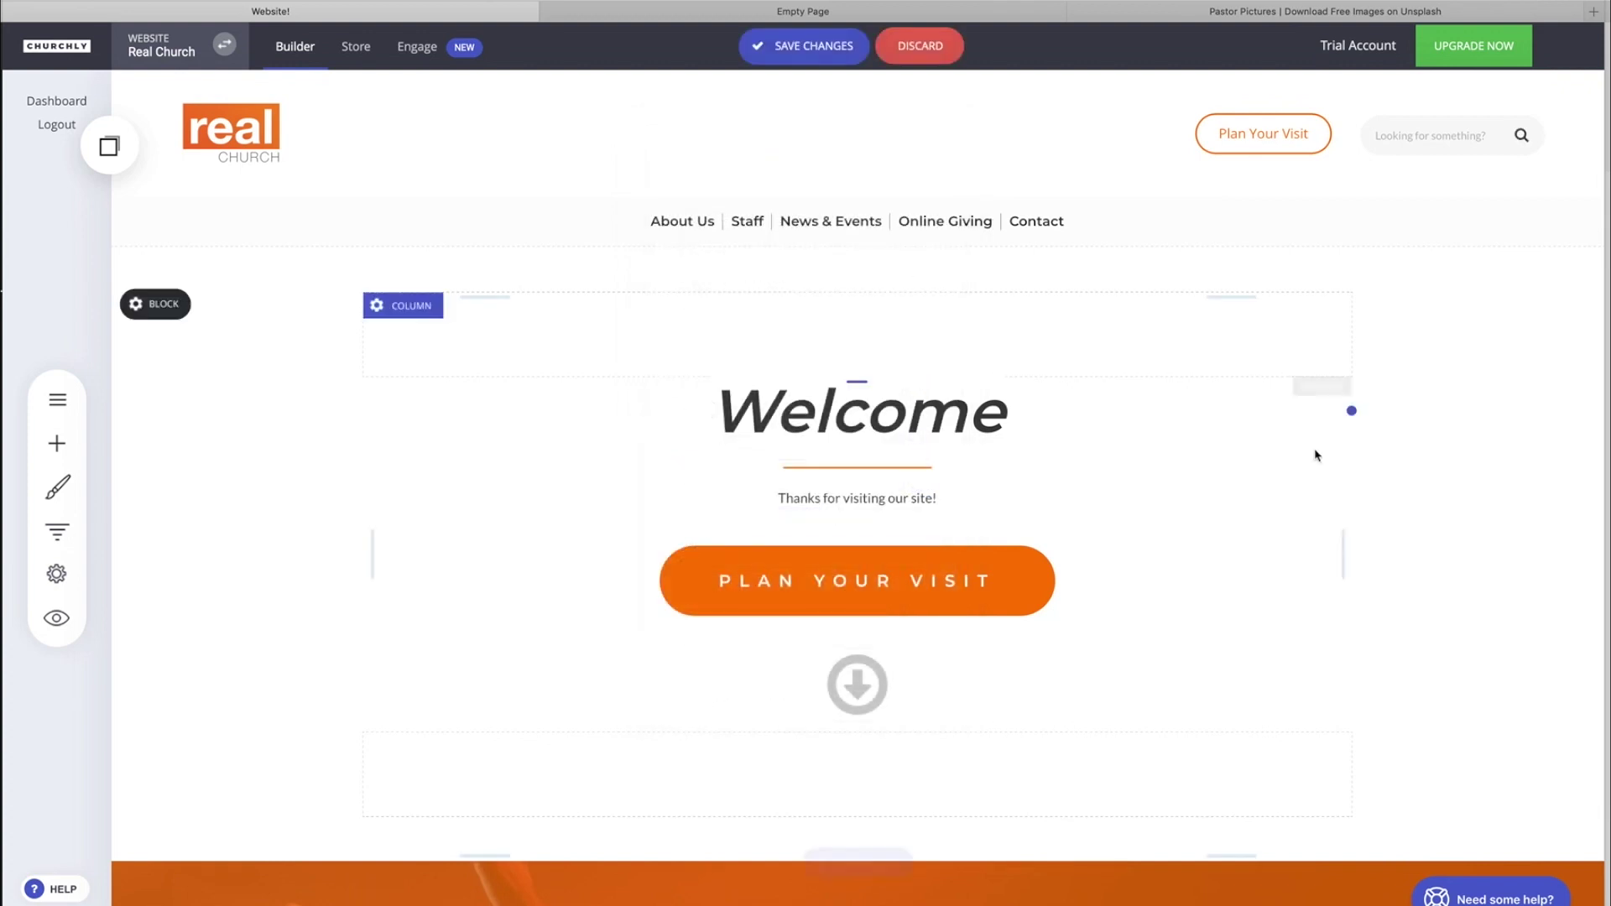
click(804, 46)
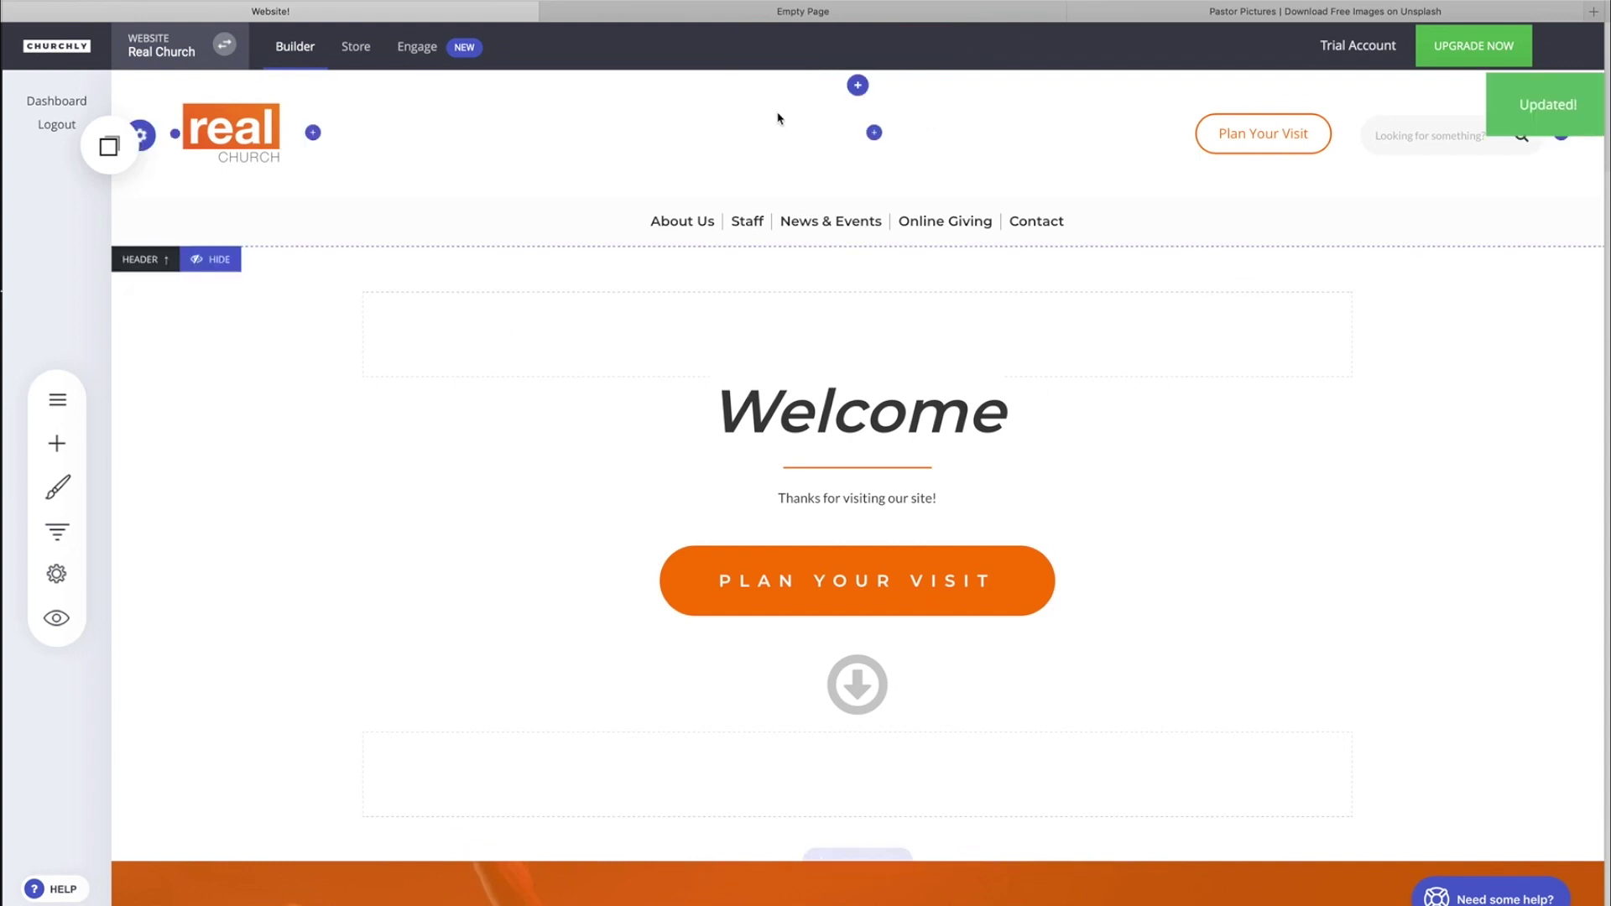
click(838, 19)
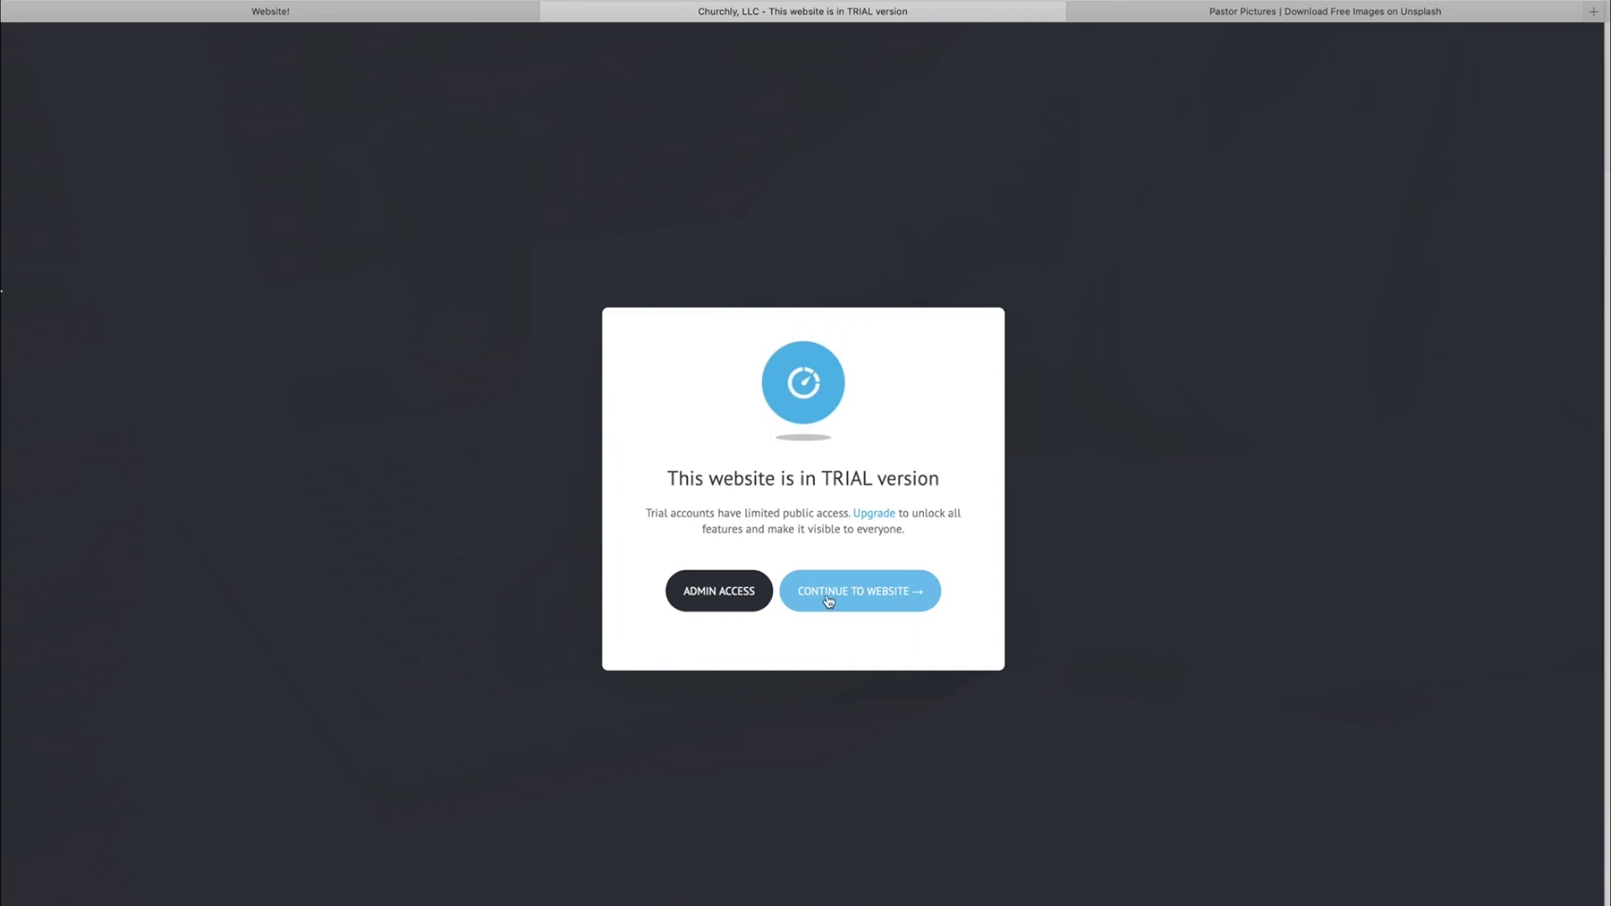
Continue past the trial notice and search the live site for 'pastor'
click(911, 594)
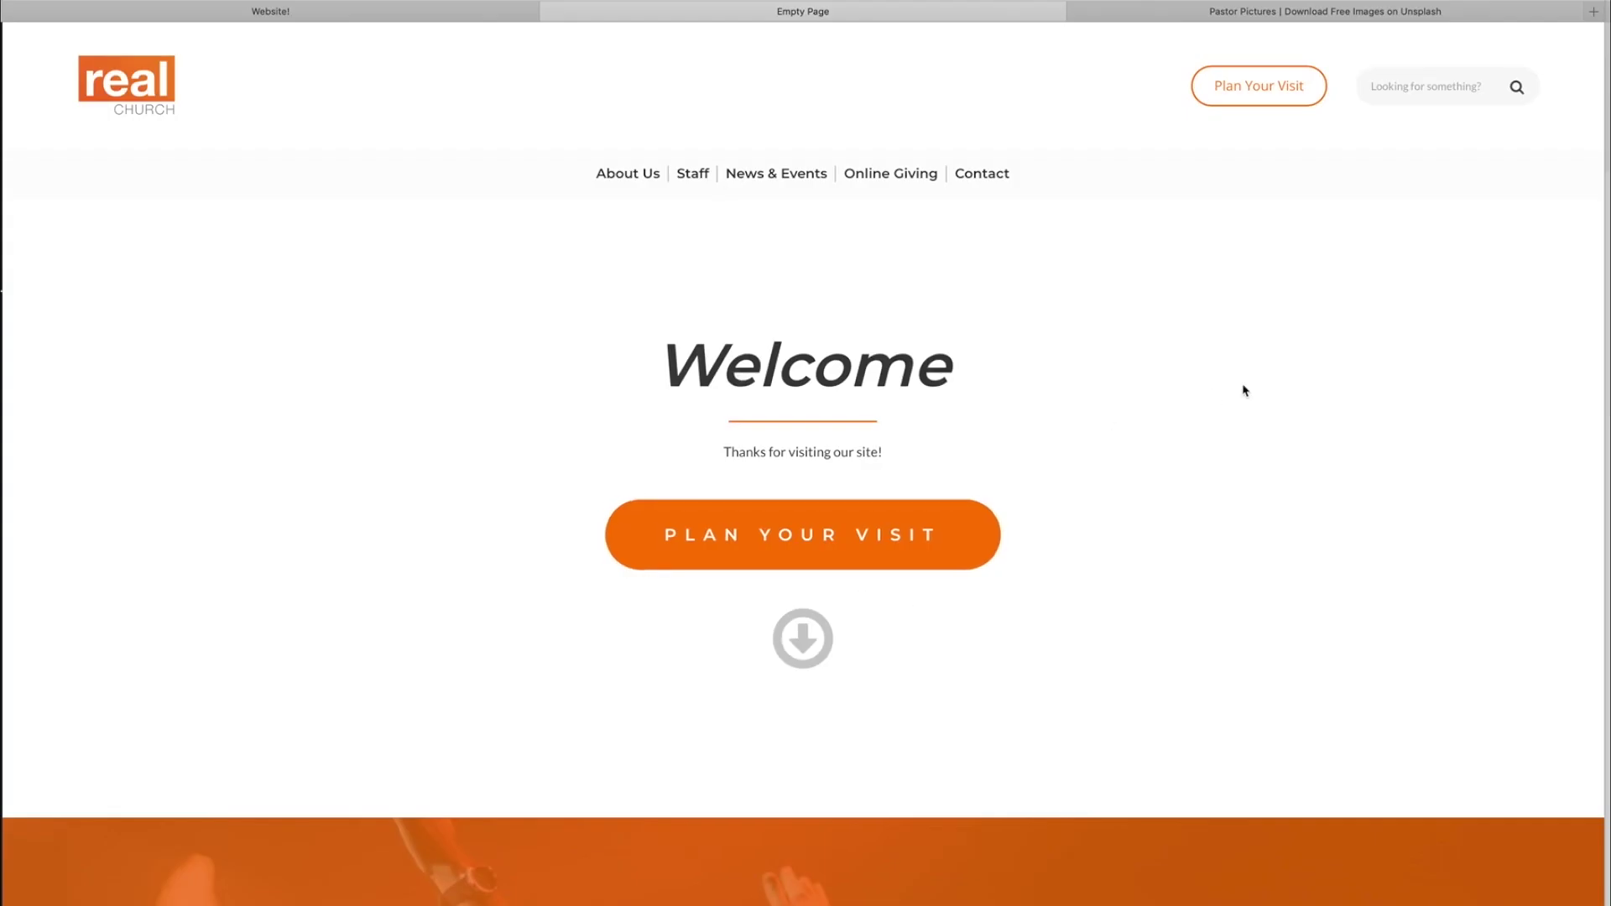
click(1413, 86)
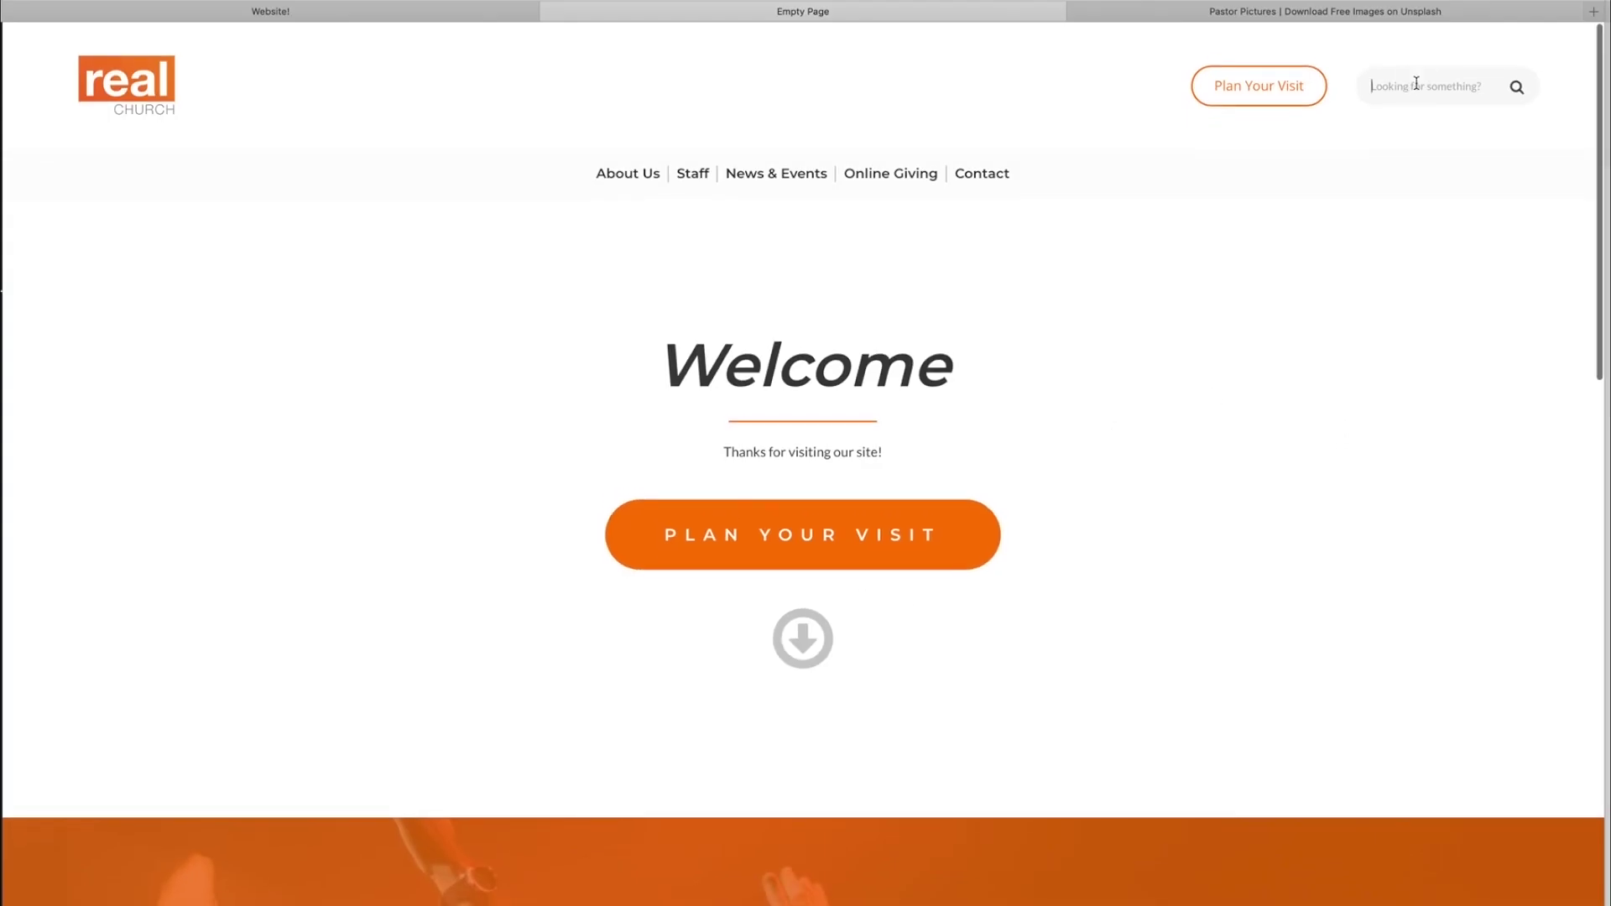
text(pastor)
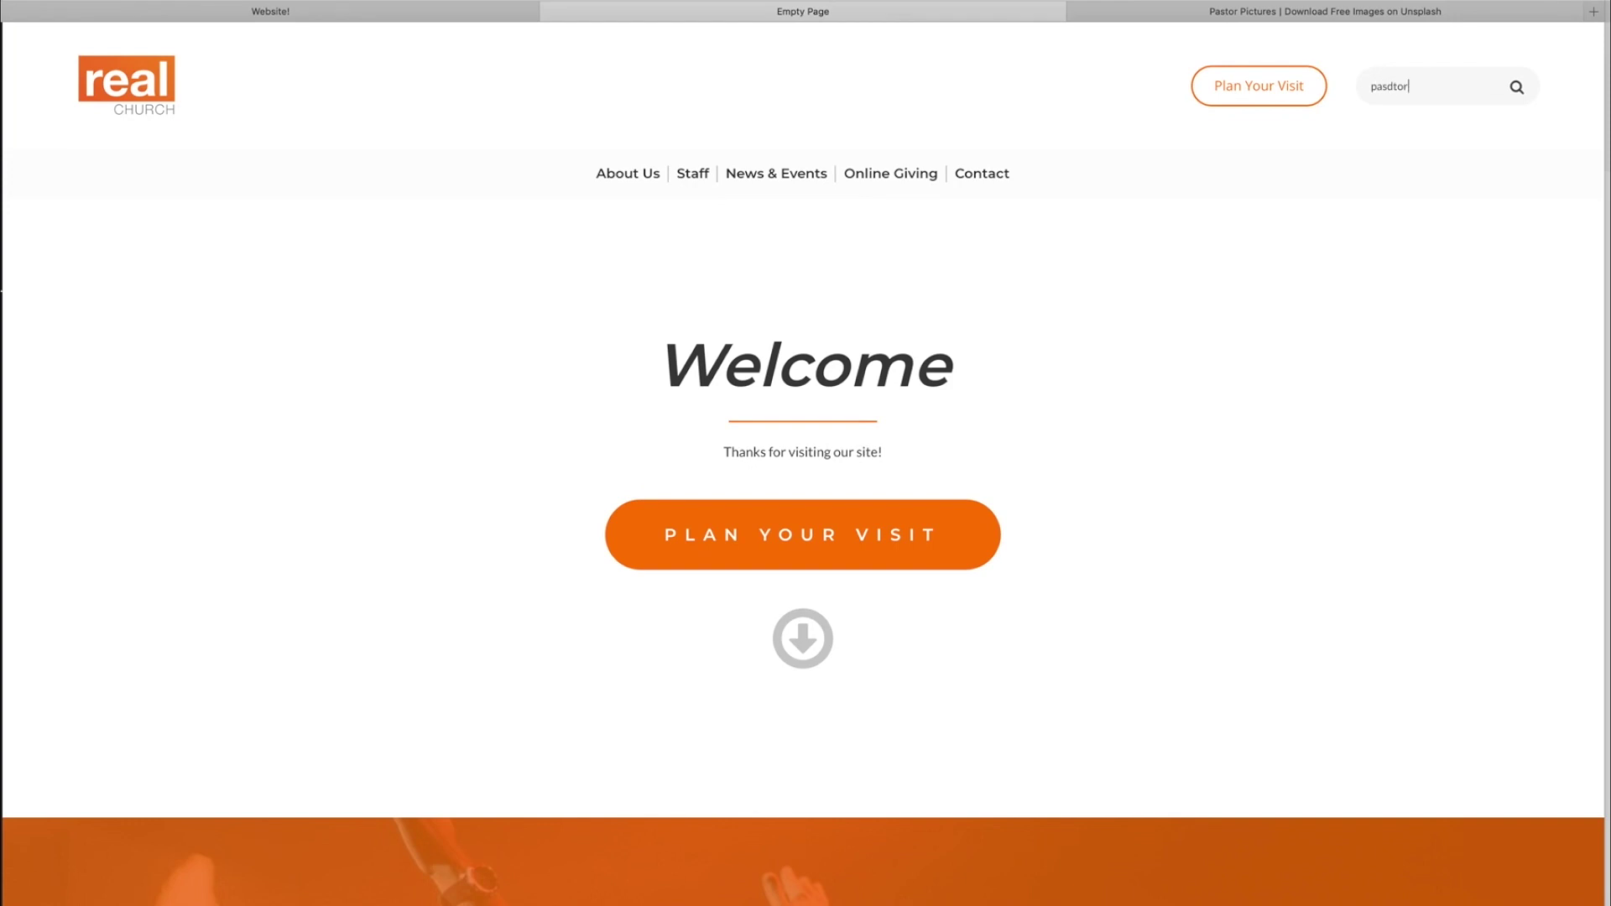
key(Return)
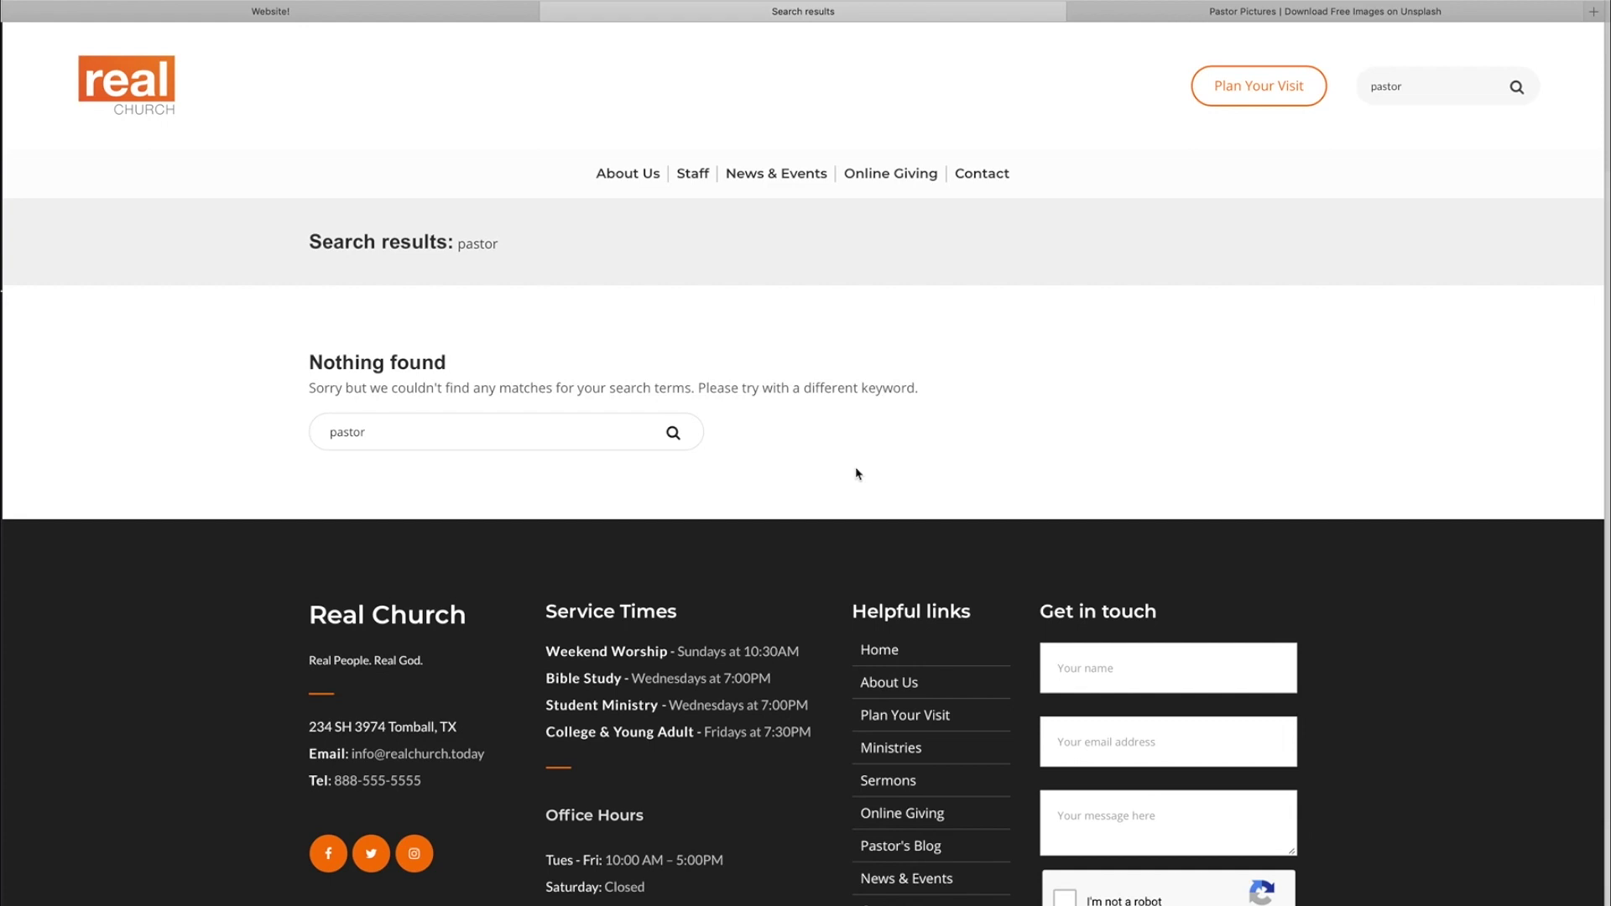
double_click(1410, 84)
Search the live site for 'about', then for 'giving'
text(about)
key(Return)
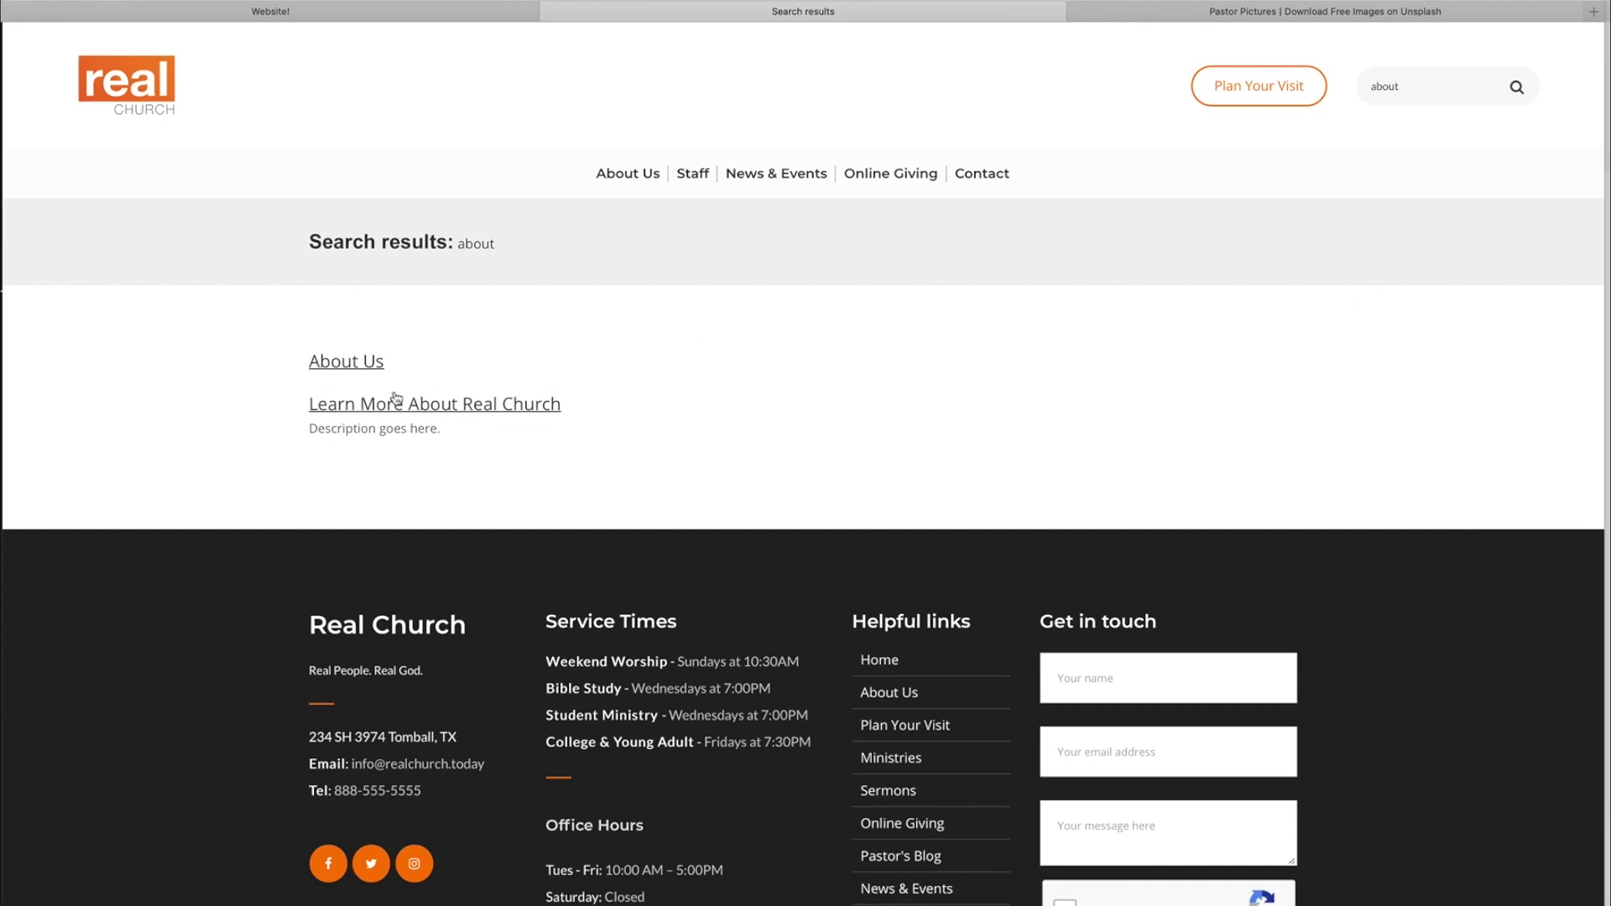
double_click(1405, 87)
text(giving)
key(Return)
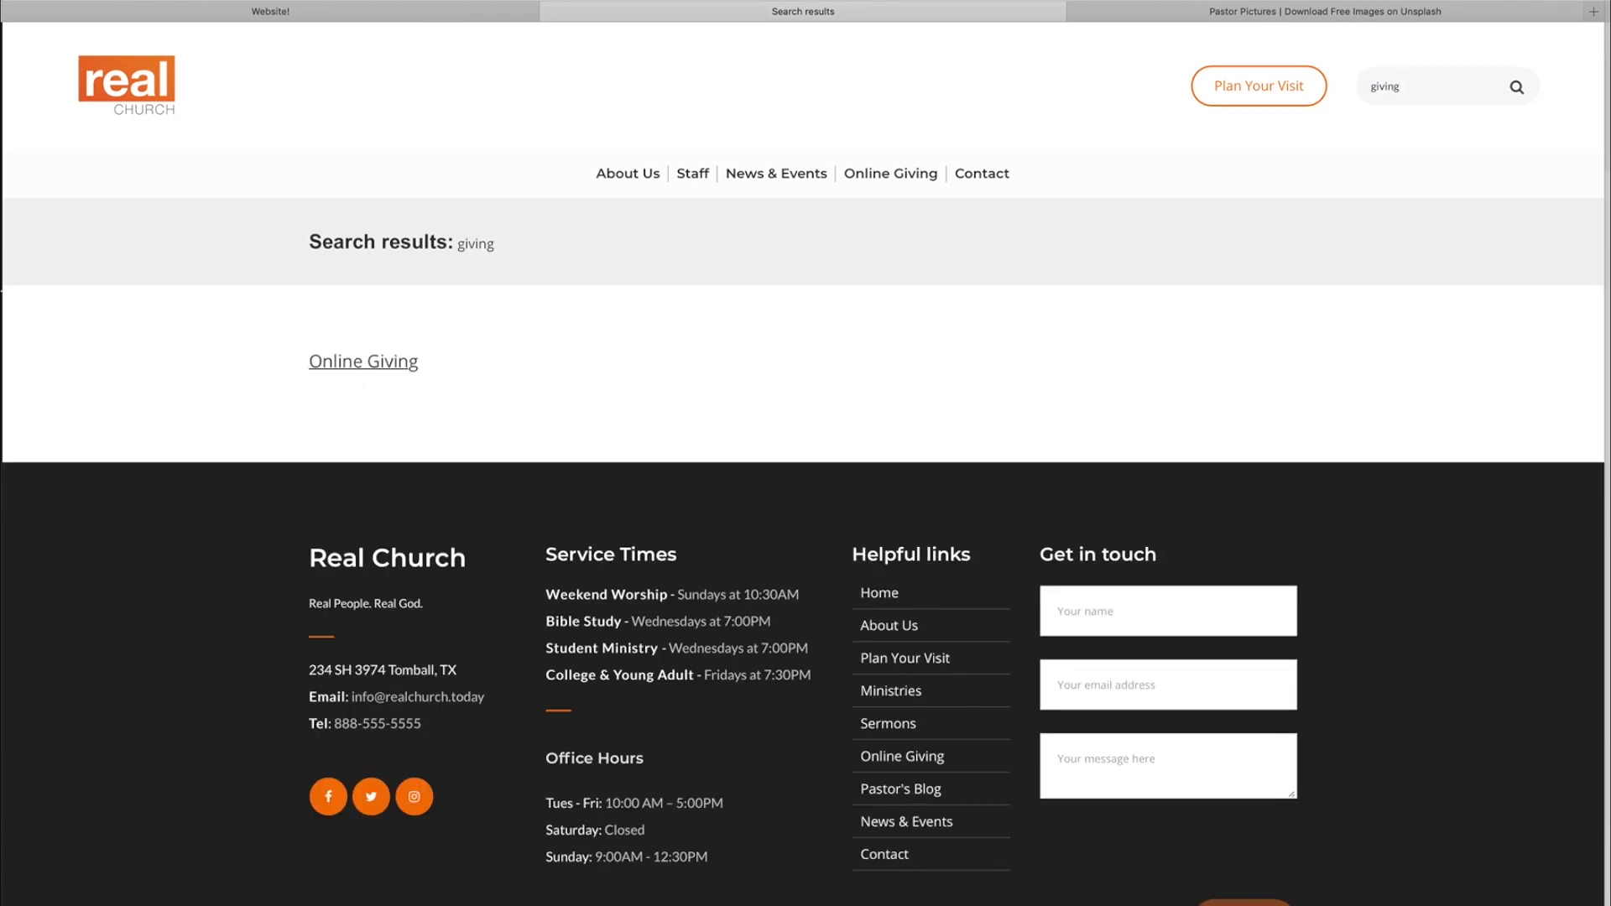
Return to the Welcome home page and scroll through it
double_click(1439, 89)
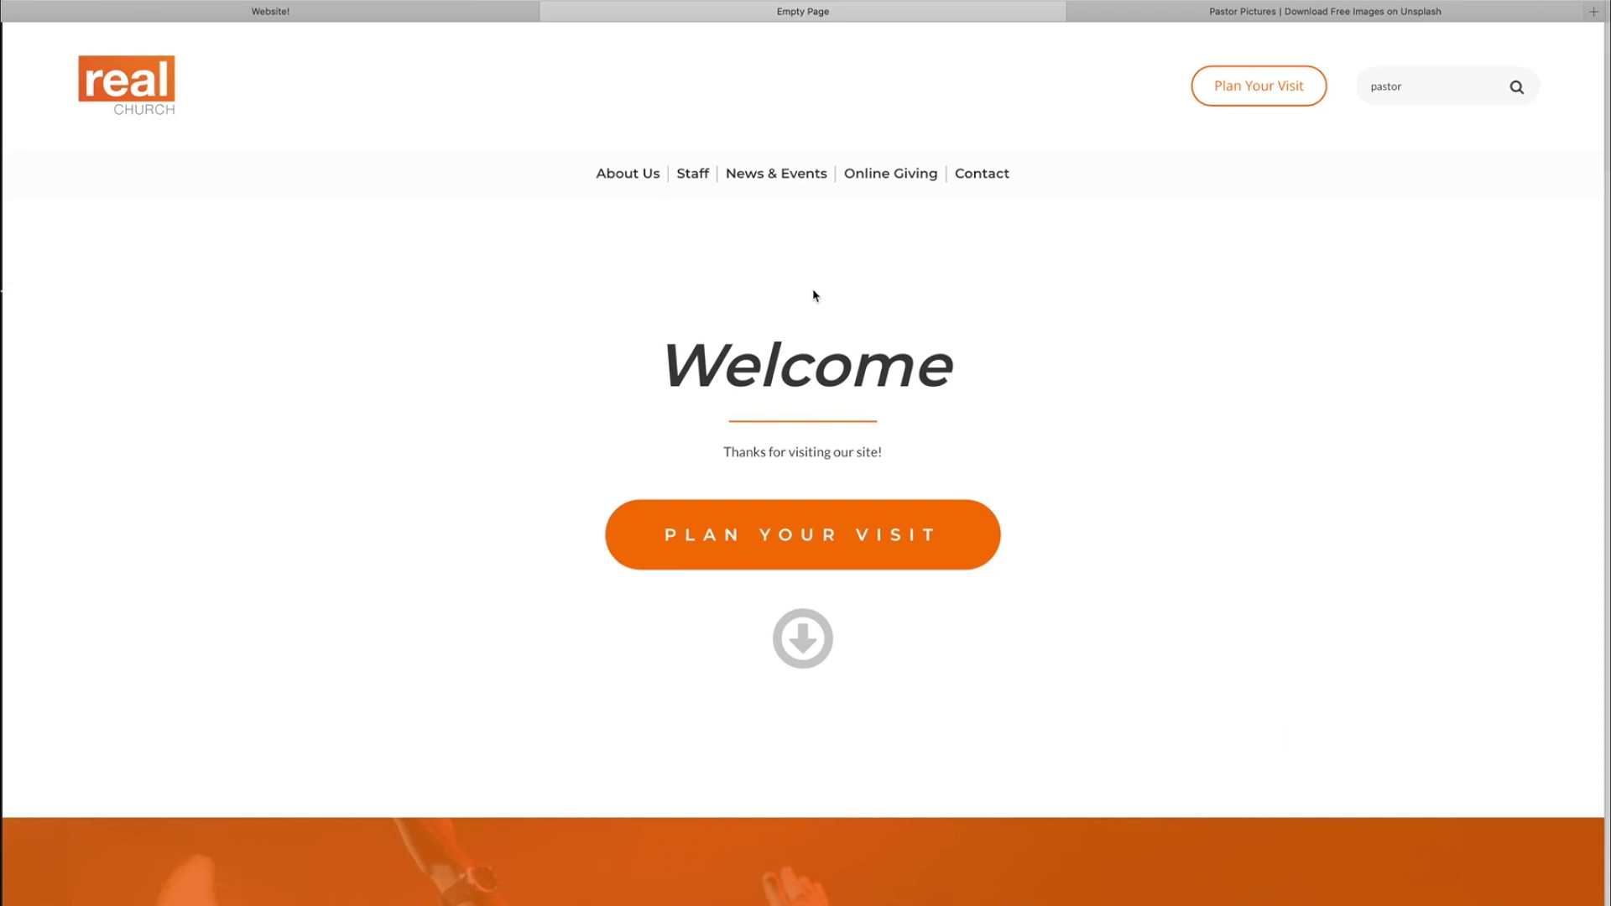
scroll(803, 296, down, 10)
scroll(804, 295, up, 10)
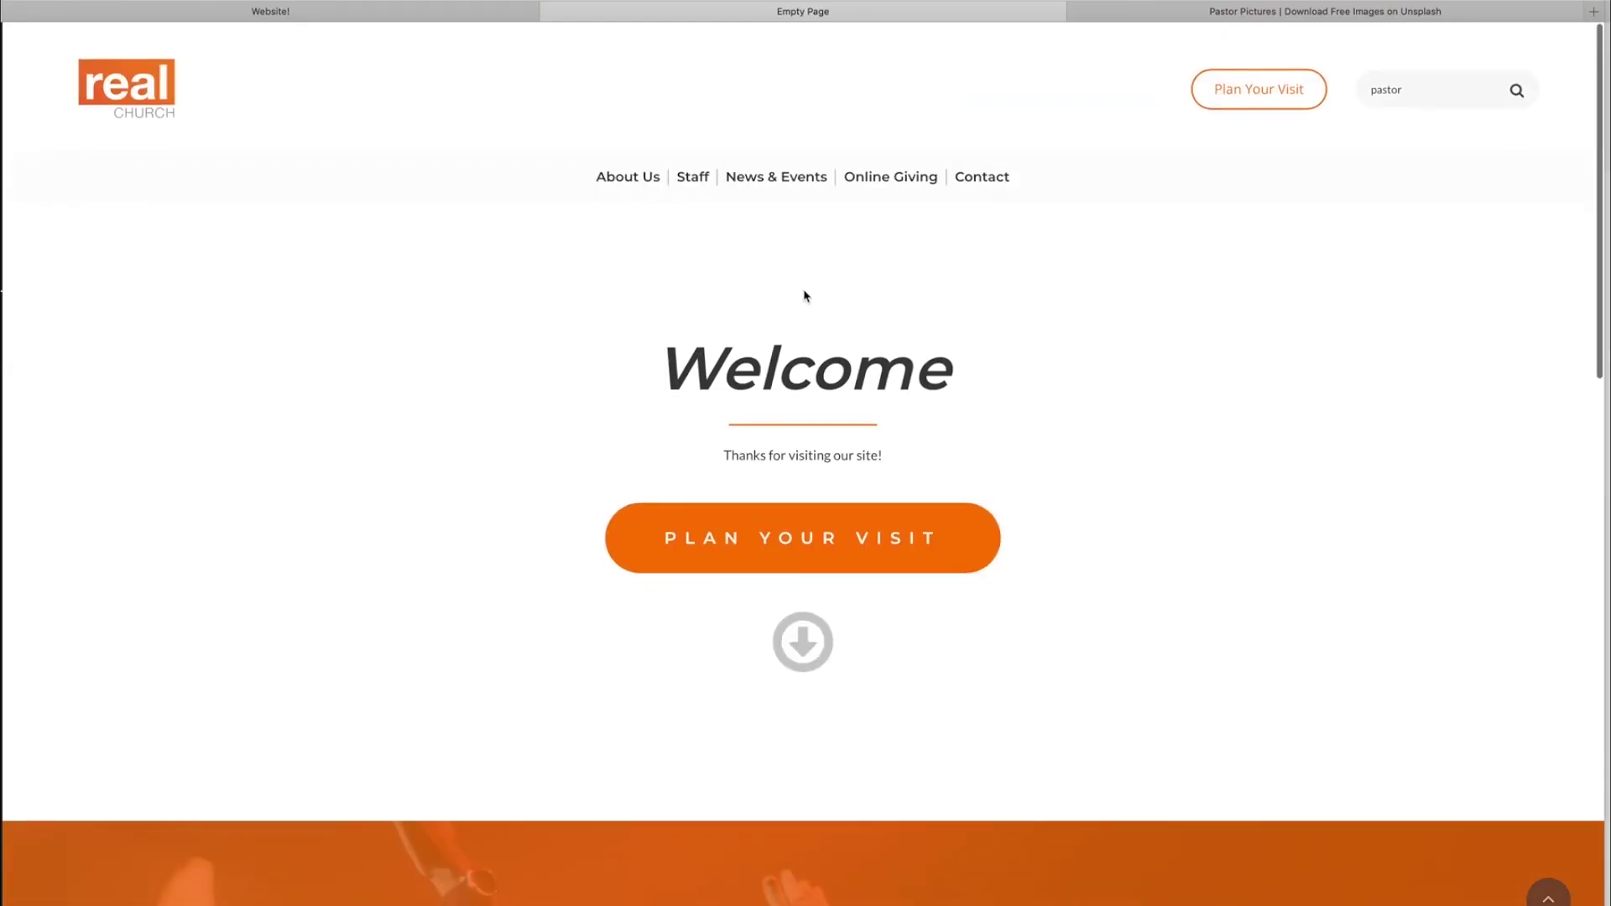
scroll(803, 295, down, 10)
scroll(804, 296, up, 10)
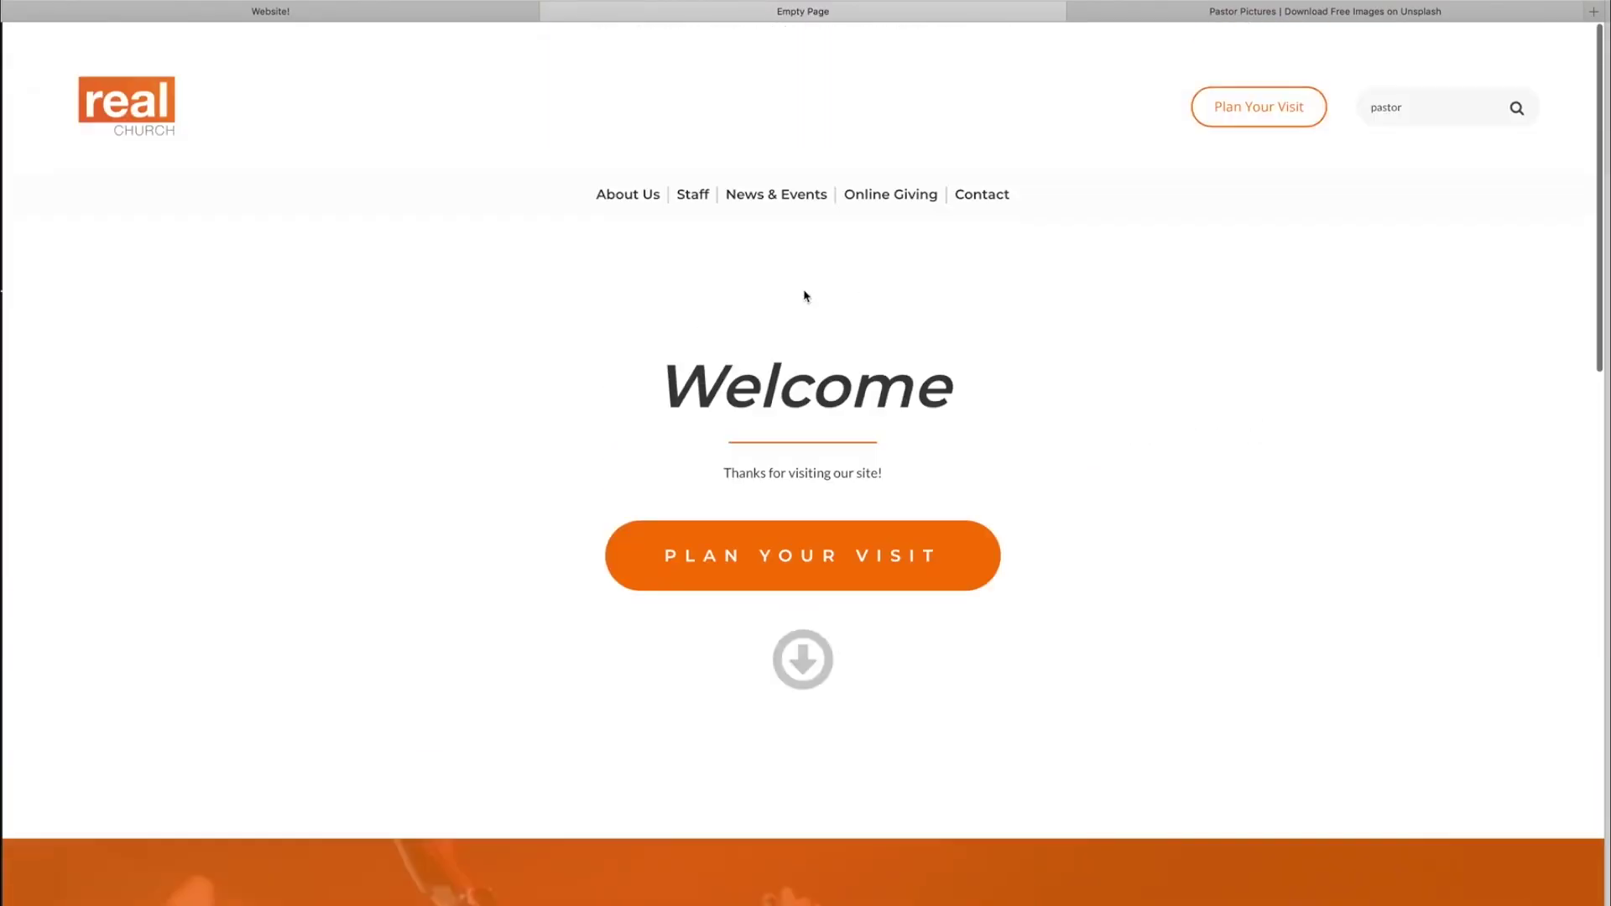
click(339, 8)
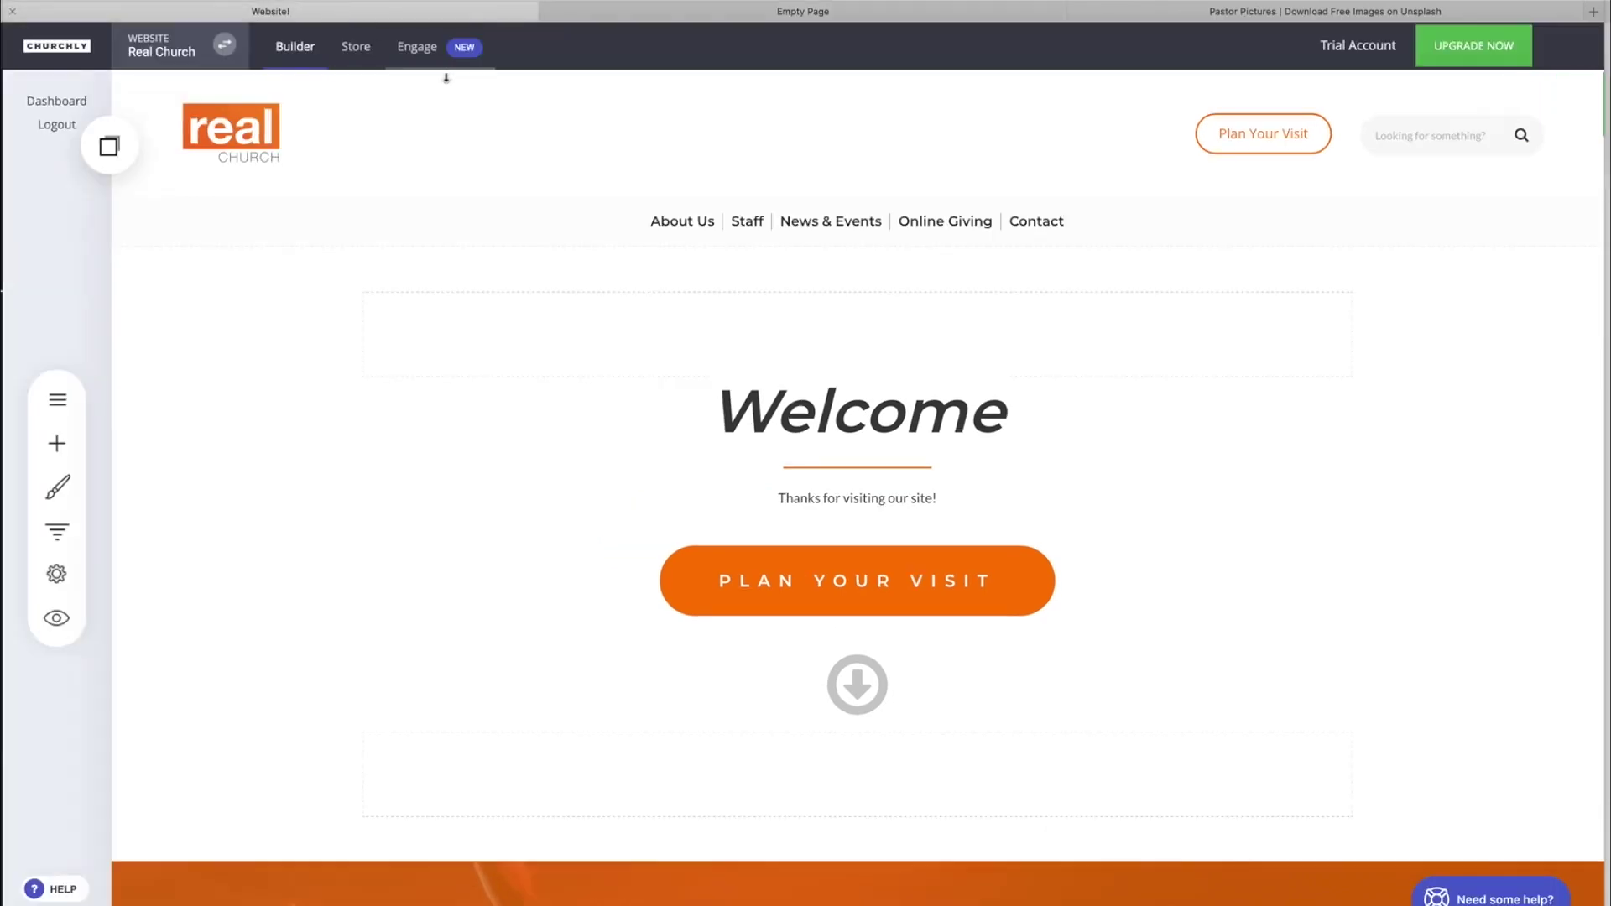
scroll(594, 166, down, 10)
click(693, 658)
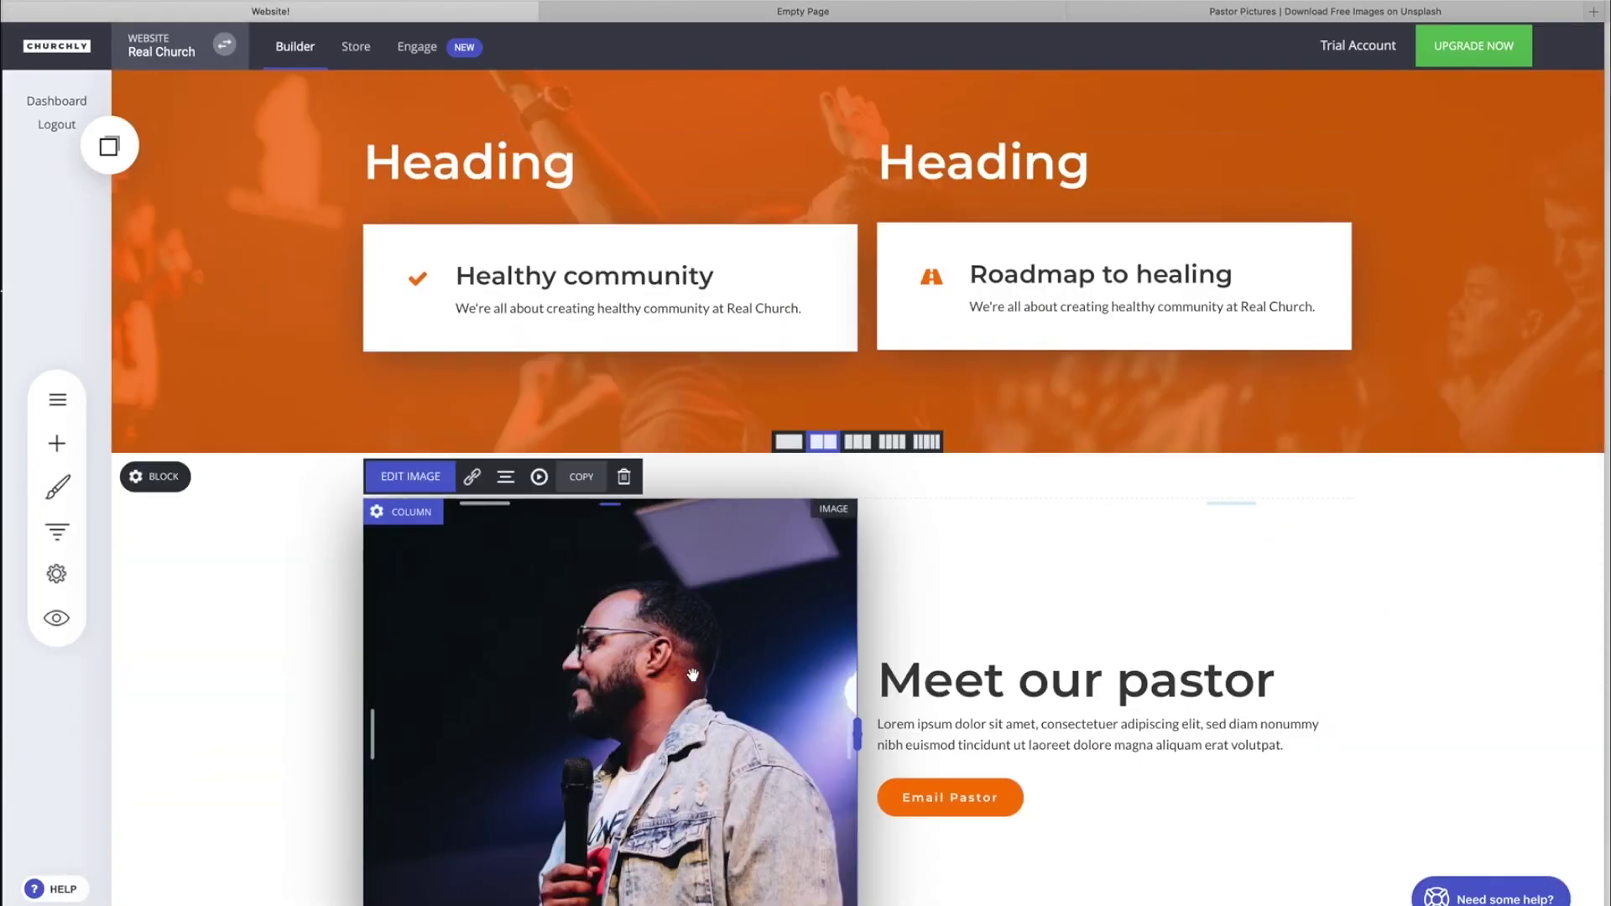
scroll(461, 450, down, 2)
click(411, 367)
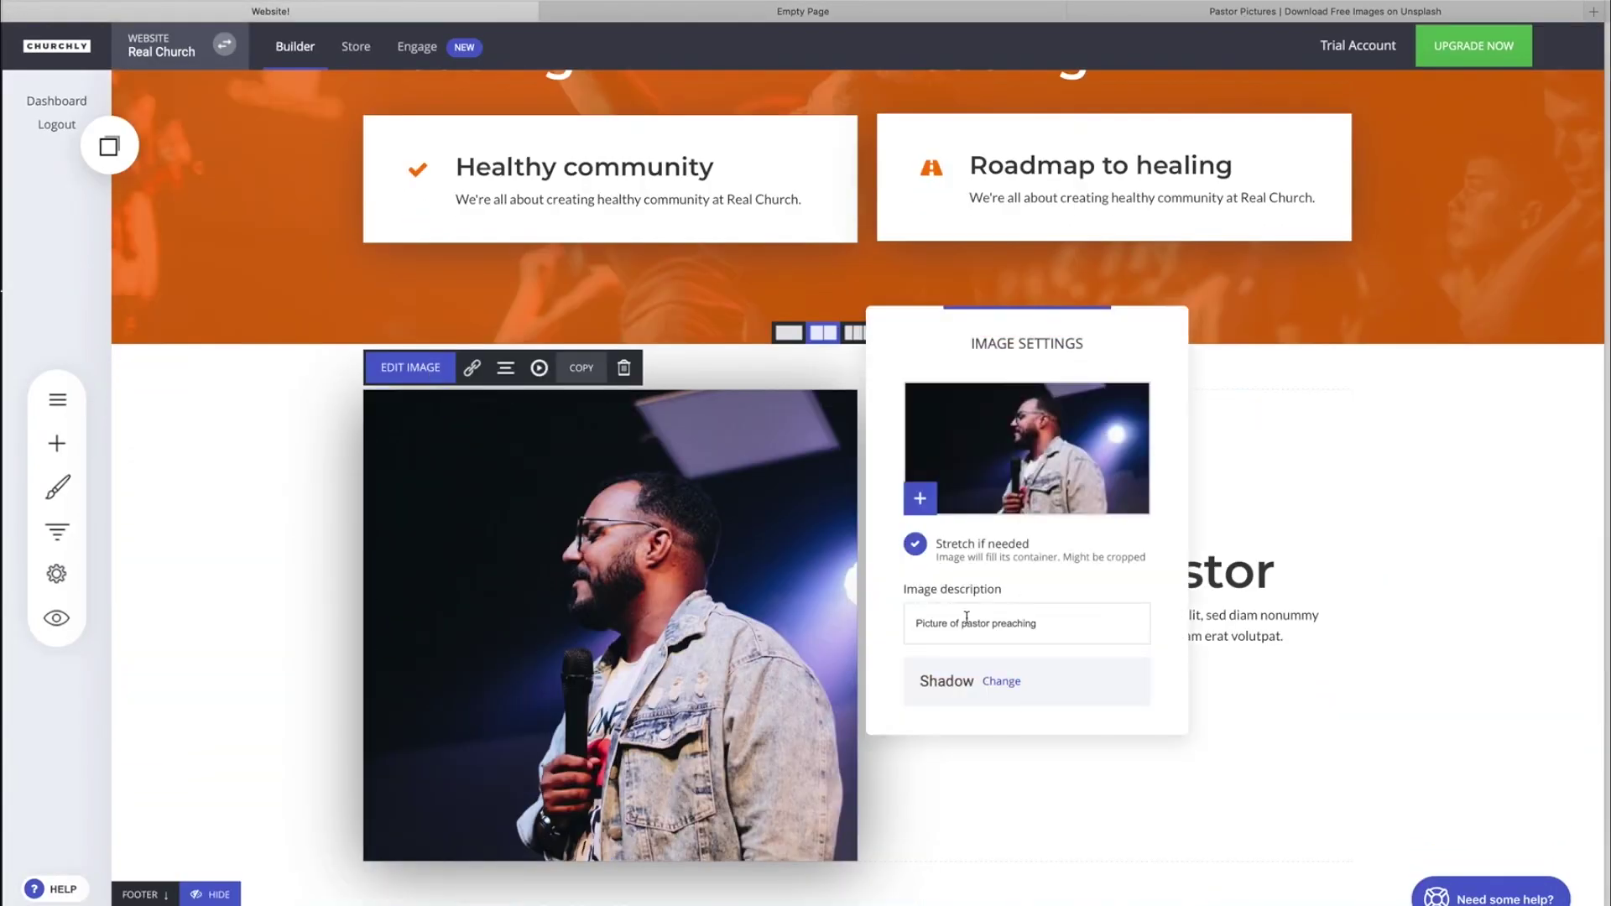
click(997, 794)
scroll(981, 491, down, 1)
scroll(981, 491, up, 6)
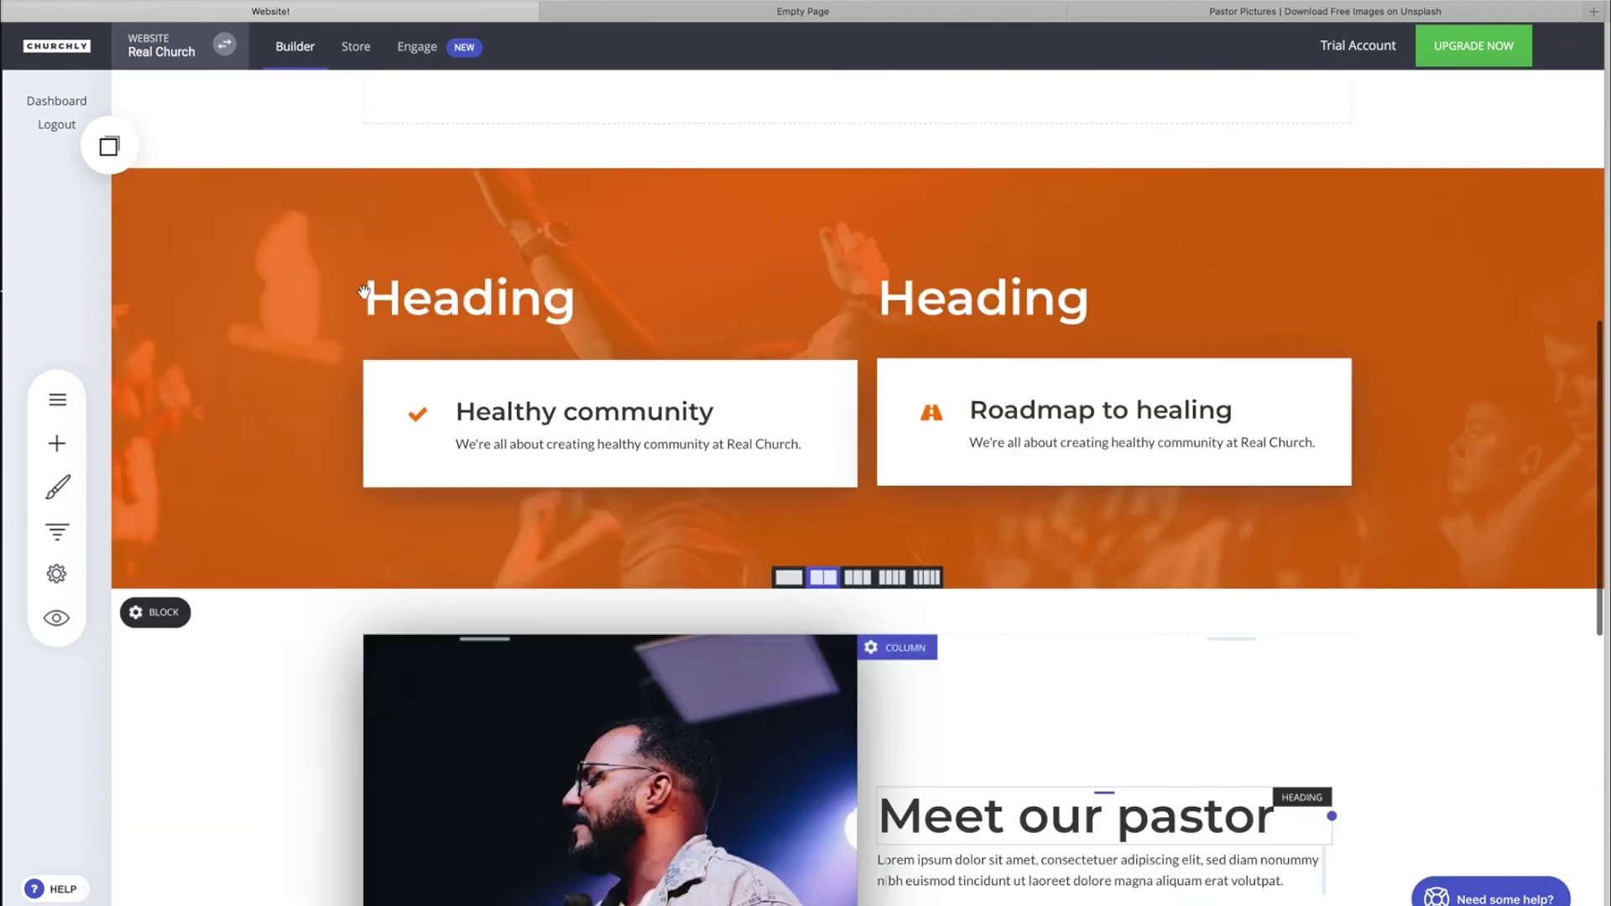
click(159, 220)
click(157, 233)
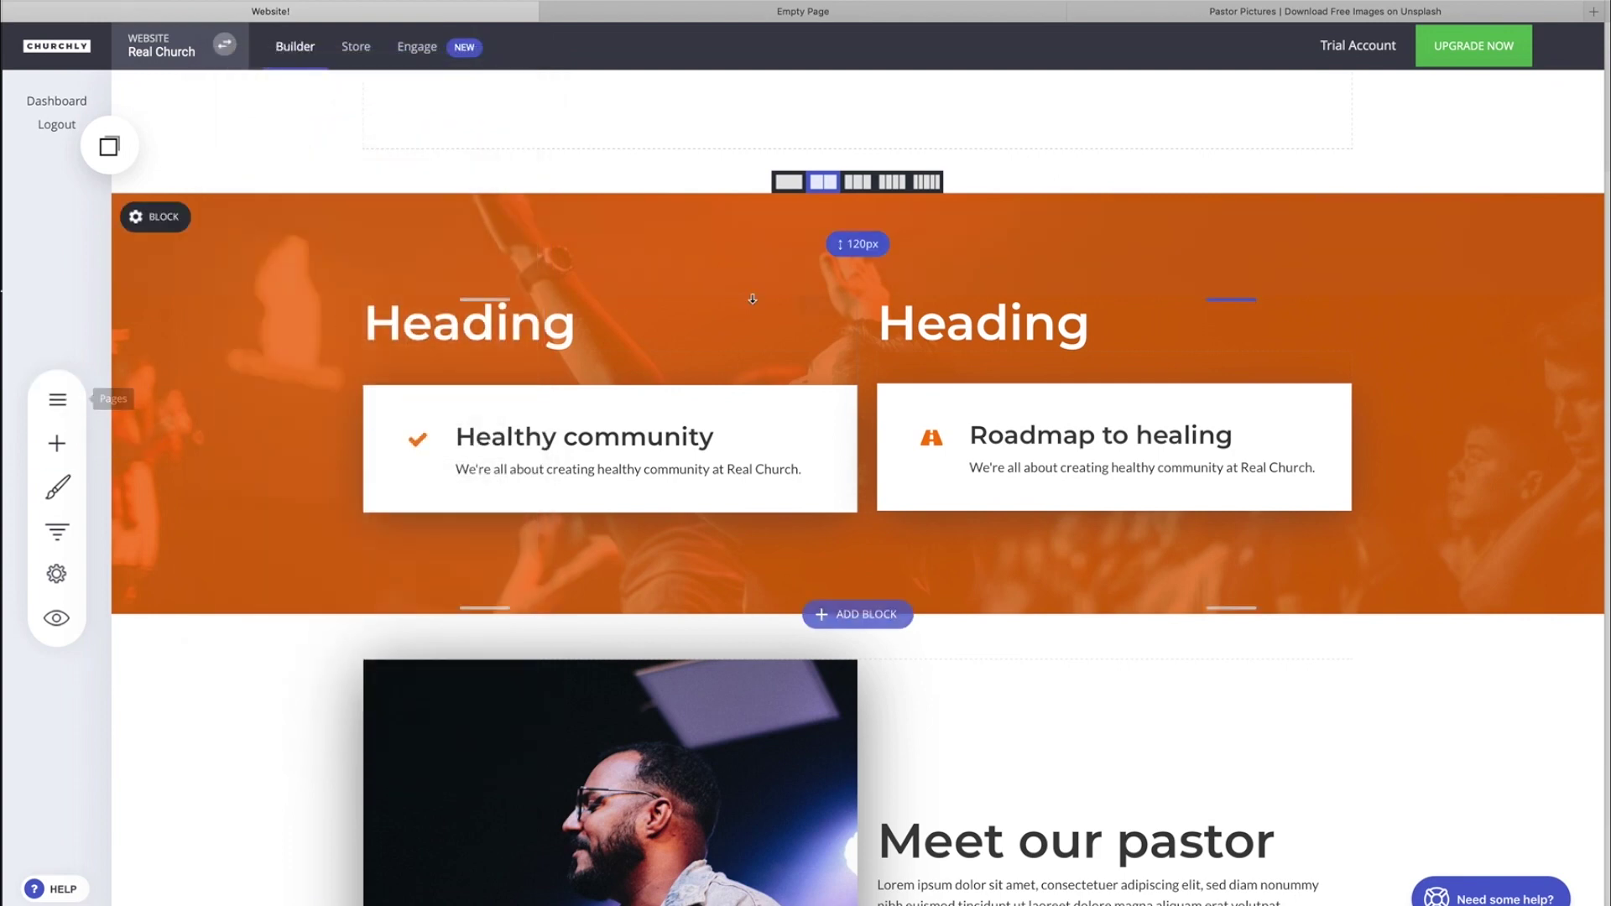
click(712, 332)
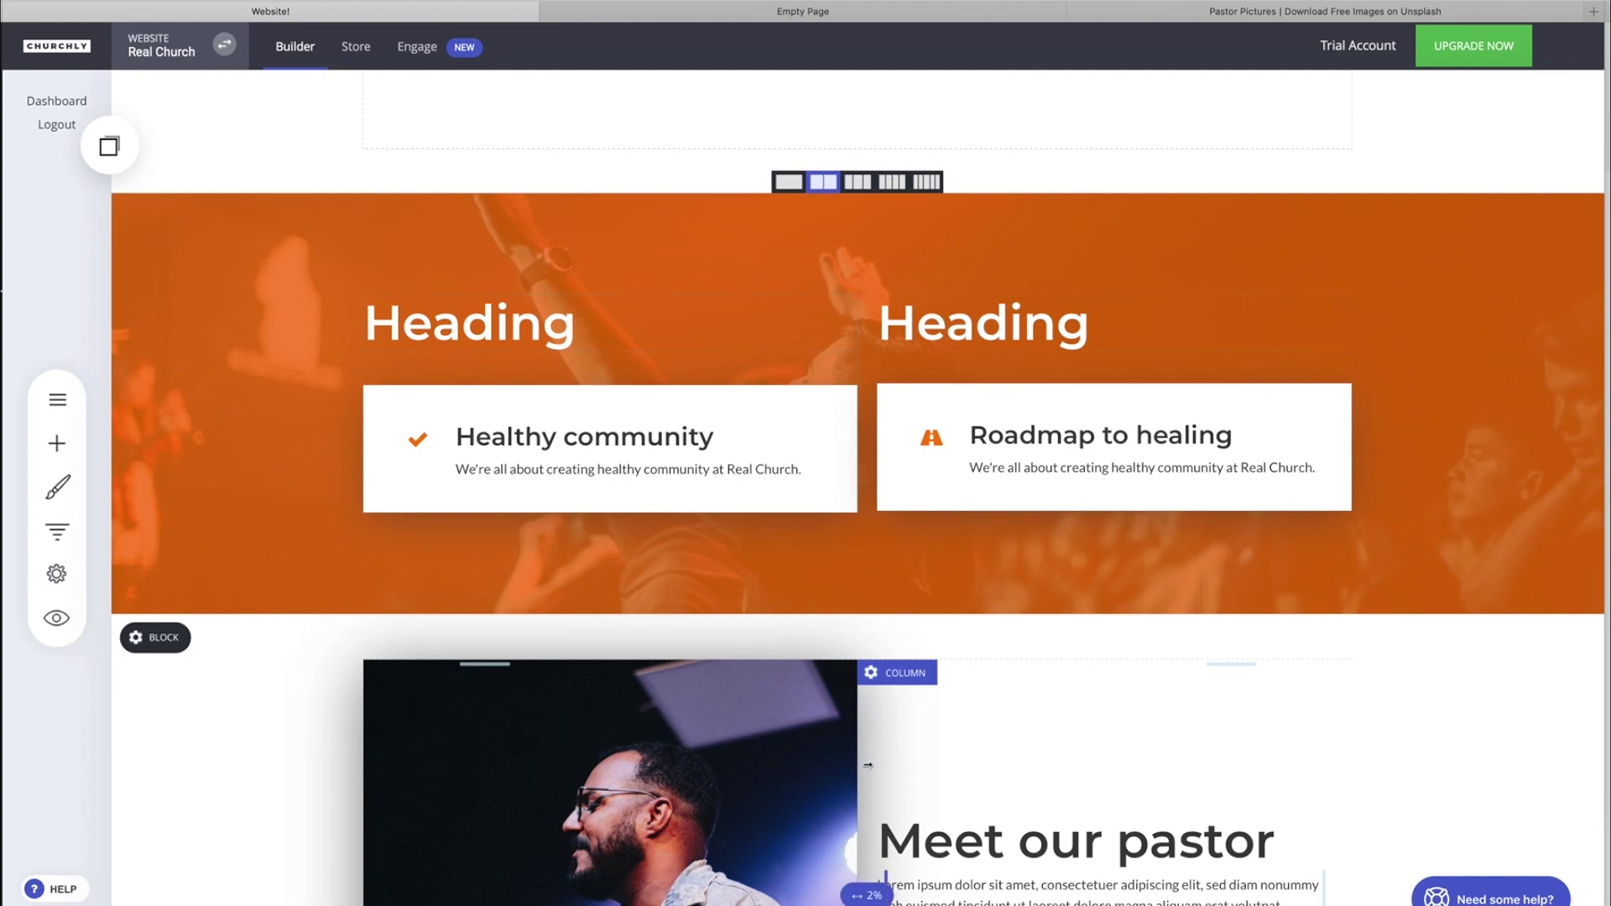
scroll(867, 755, up, 10)
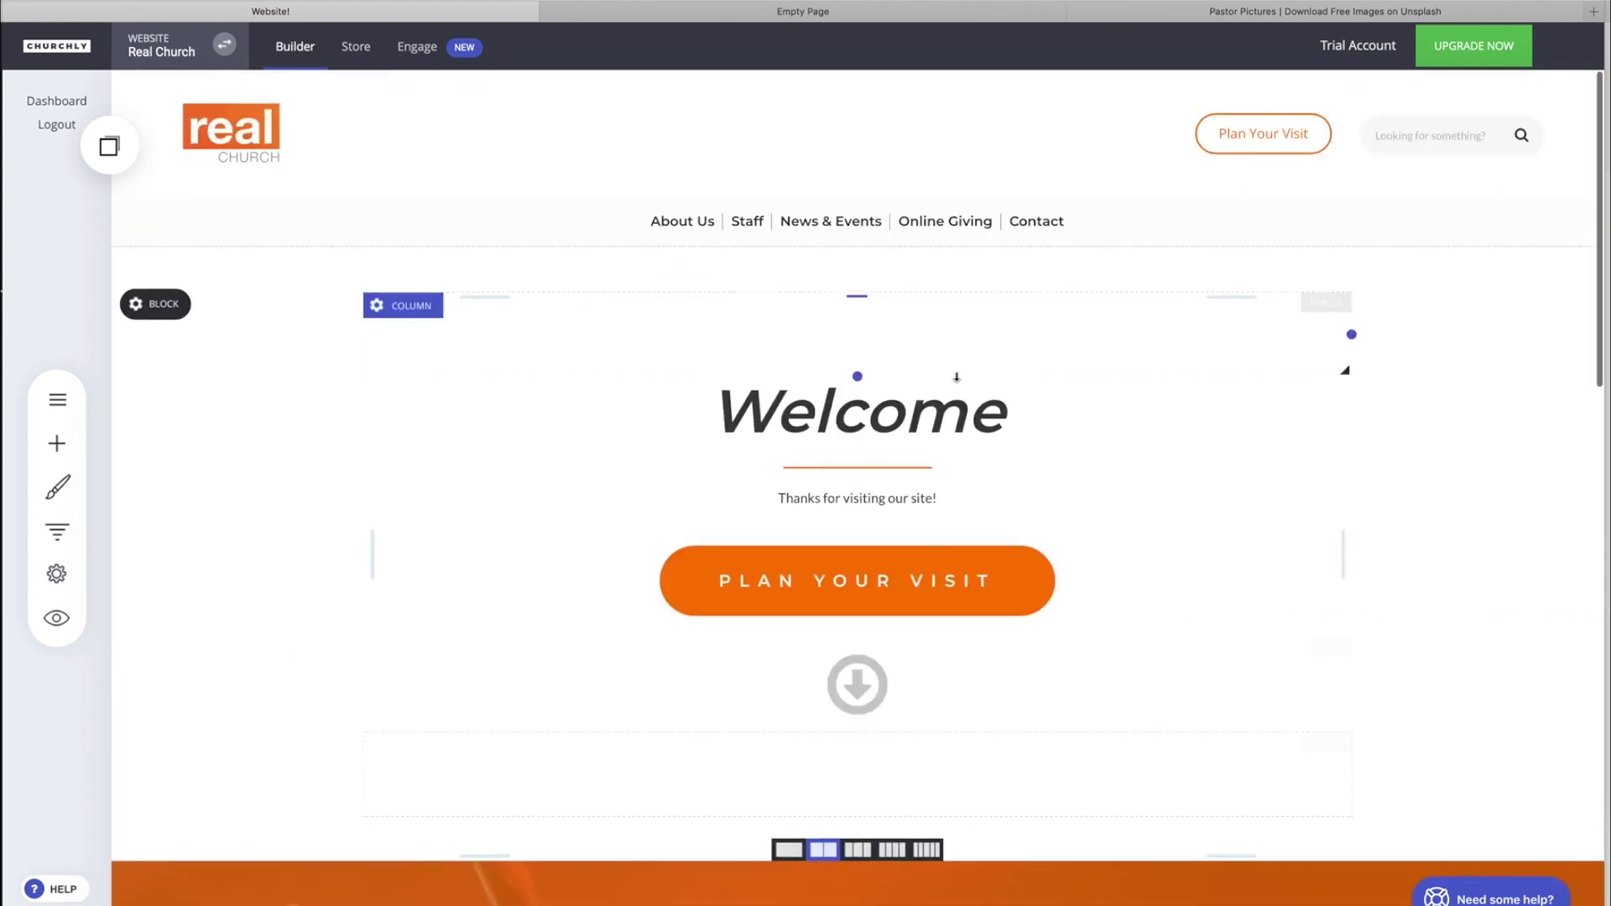
click(964, 15)
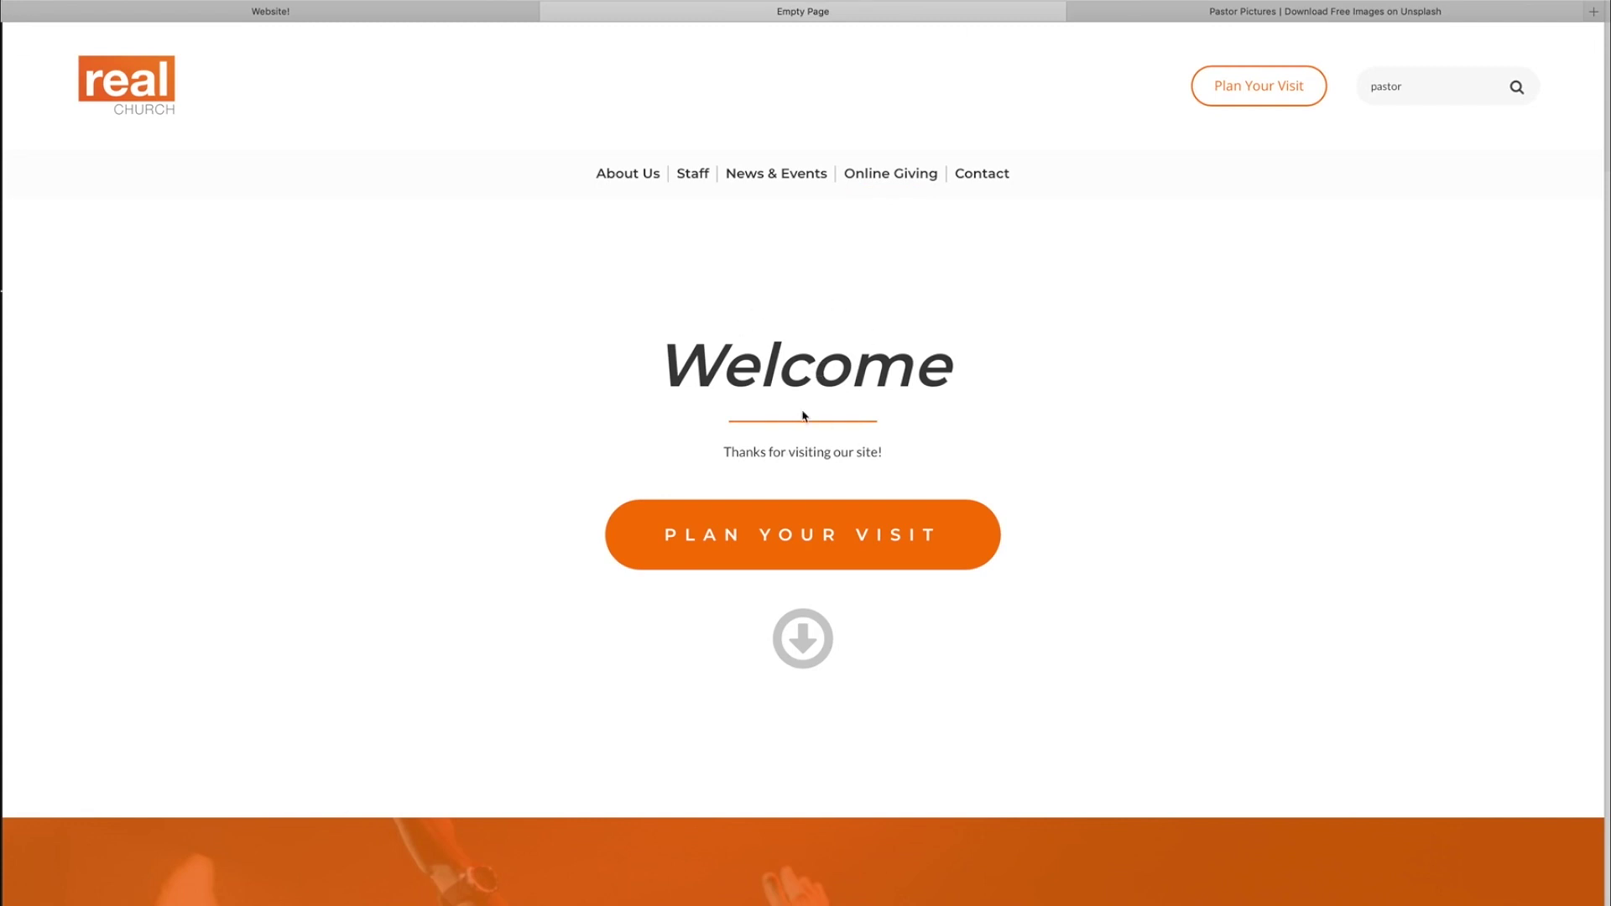
Scroll the live site, then return to the Website! builder tab with the Real Church home page
scroll(803, 415, down, 10)
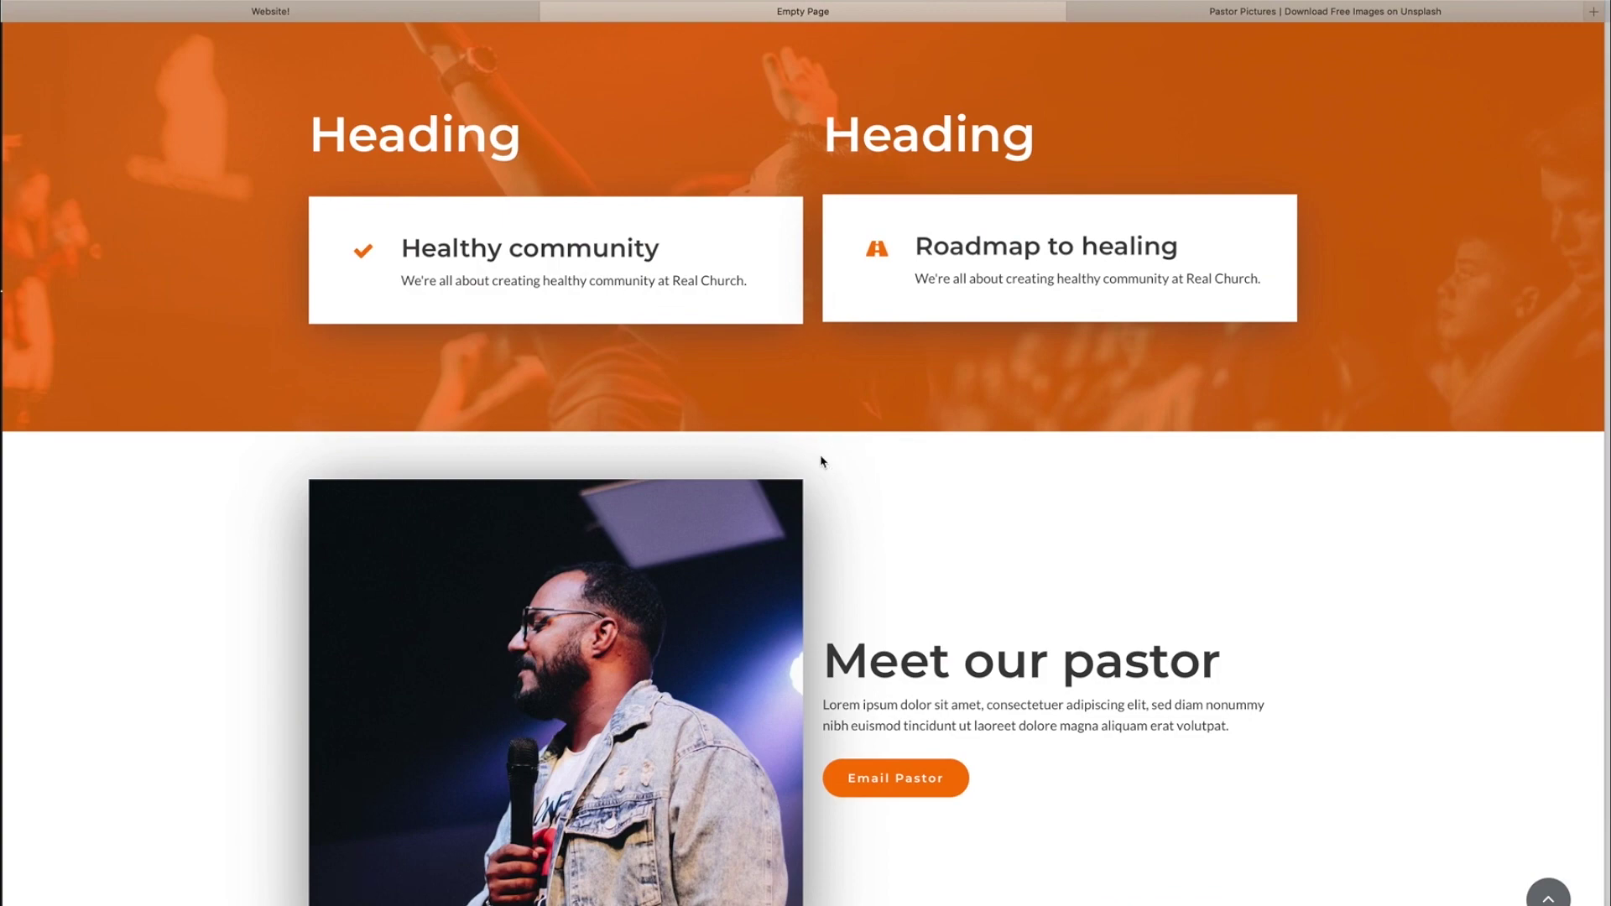
scroll(820, 460, down, 5)
scroll(821, 461, up, 20)
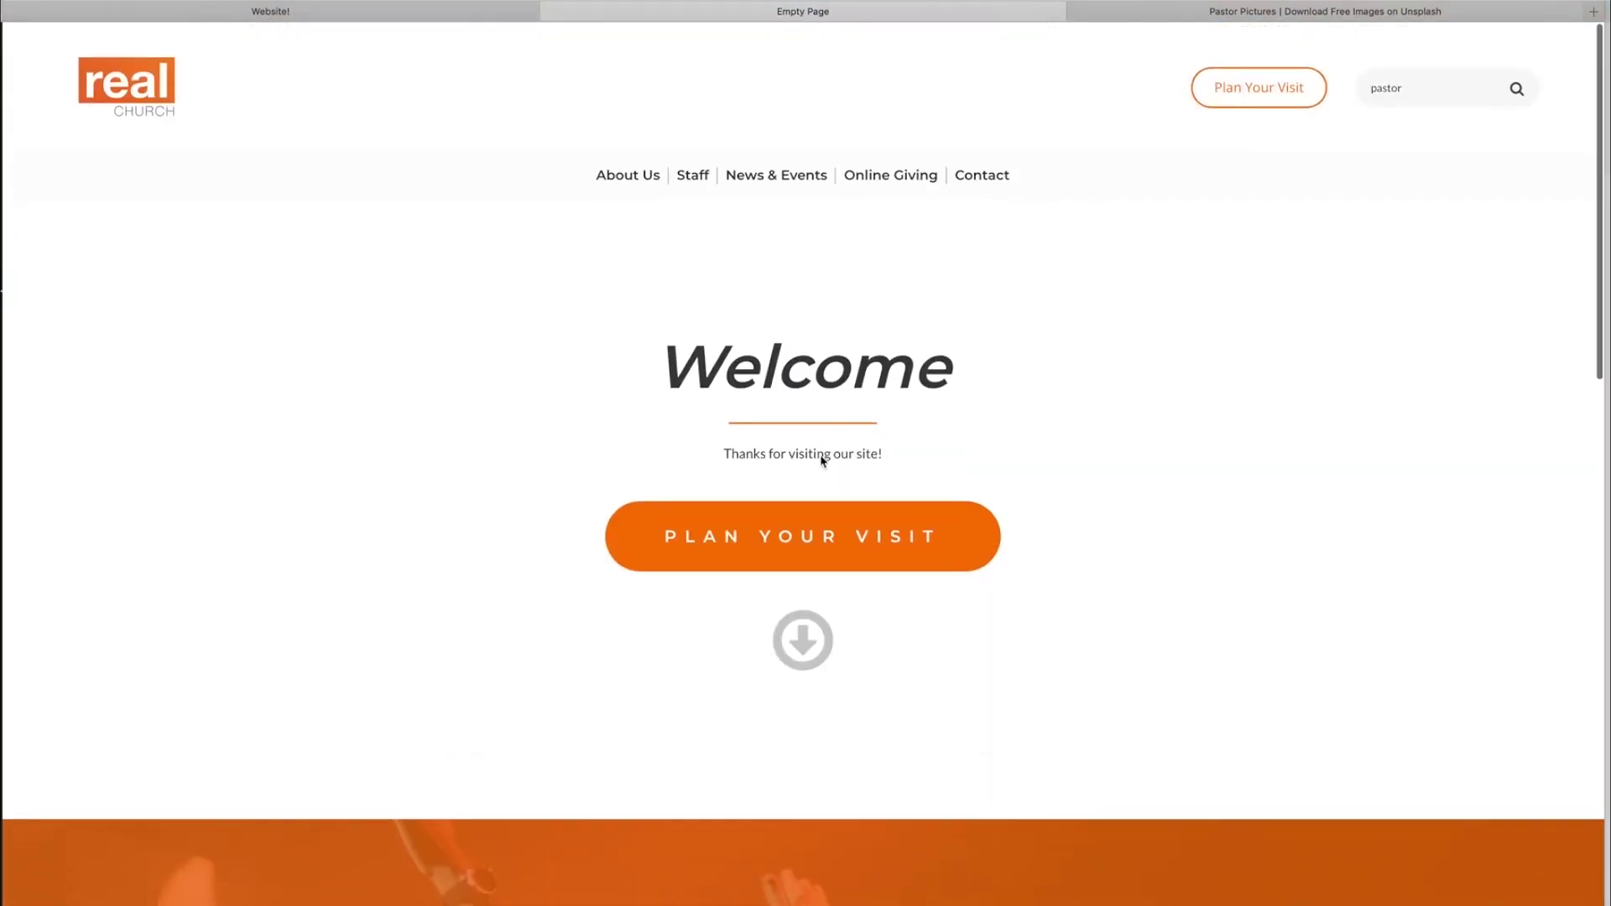
click(467, 24)
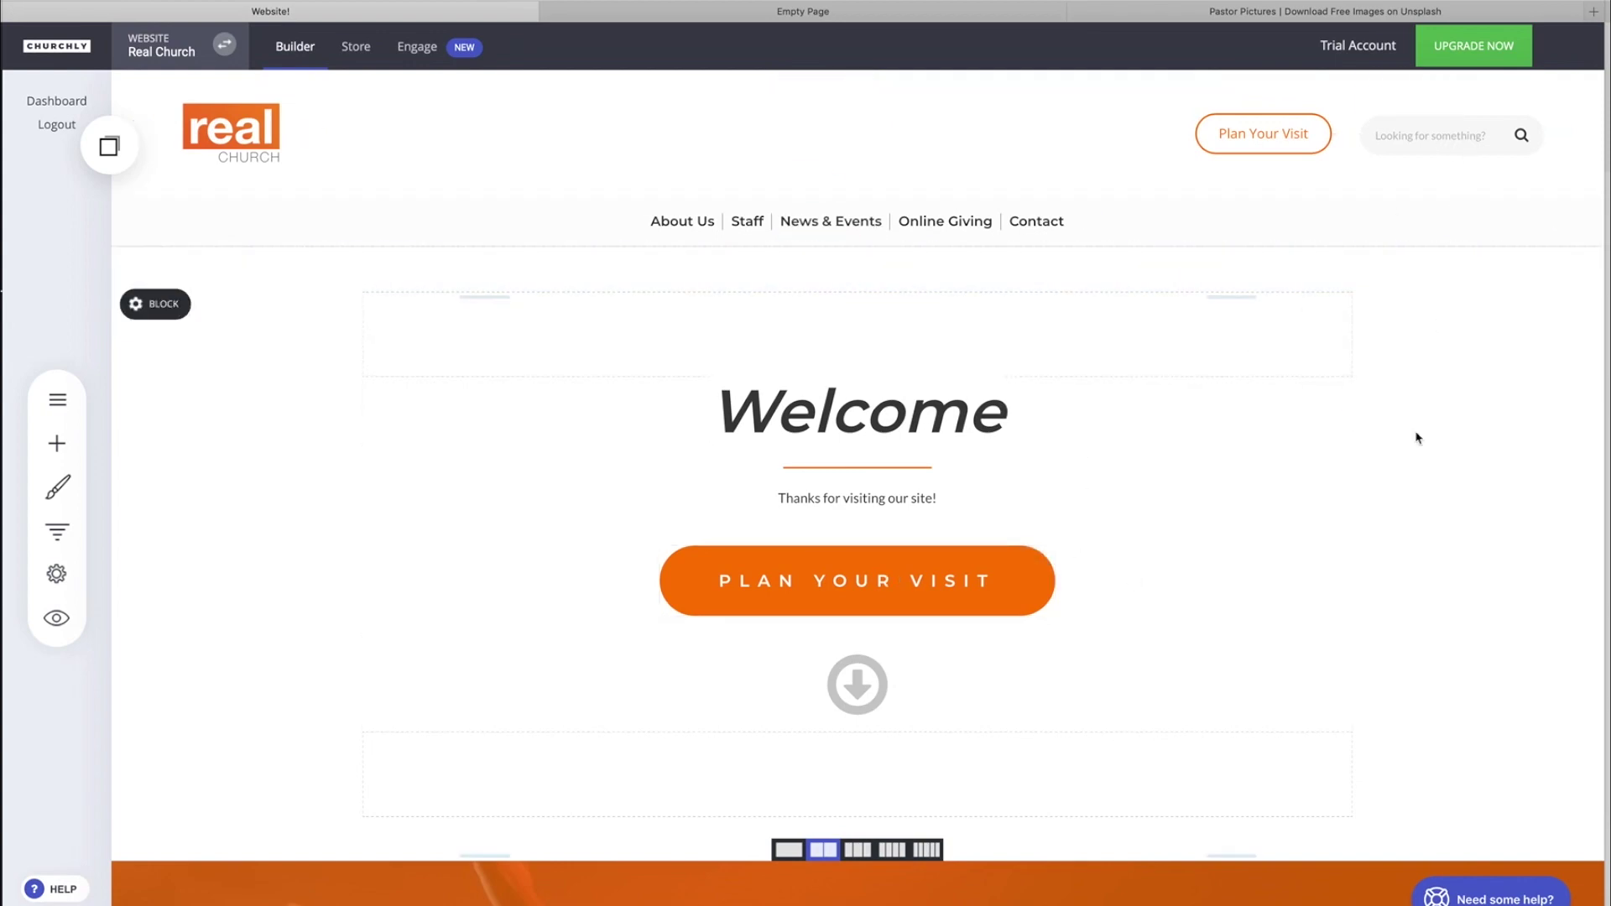
scroll(1416, 438, down, 10)
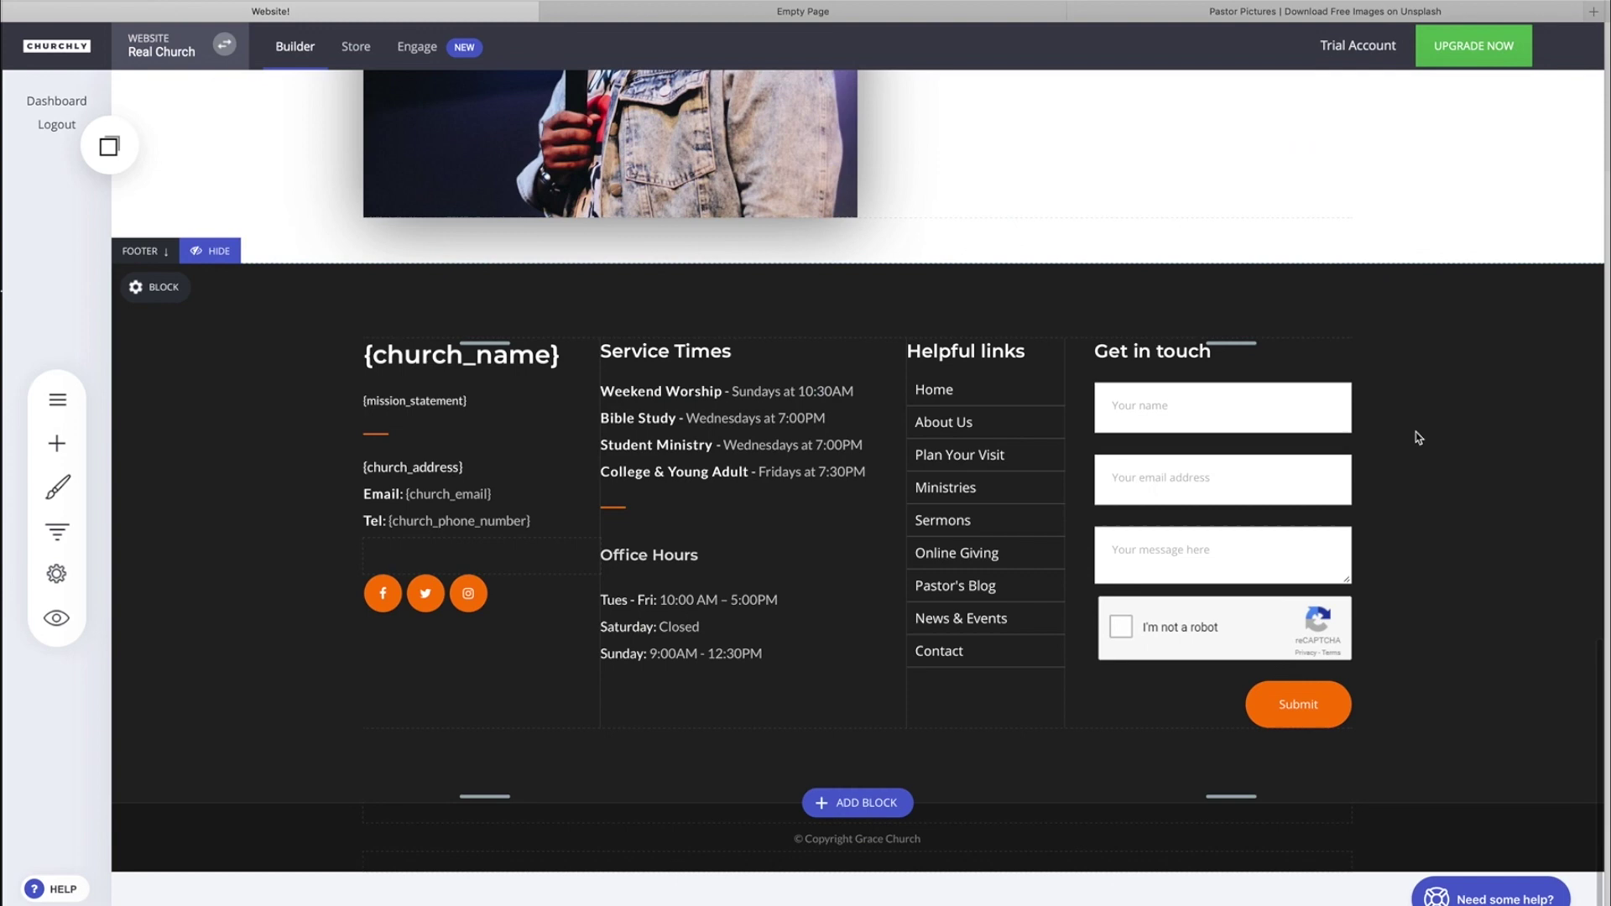
scroll(1416, 438, up, 10)
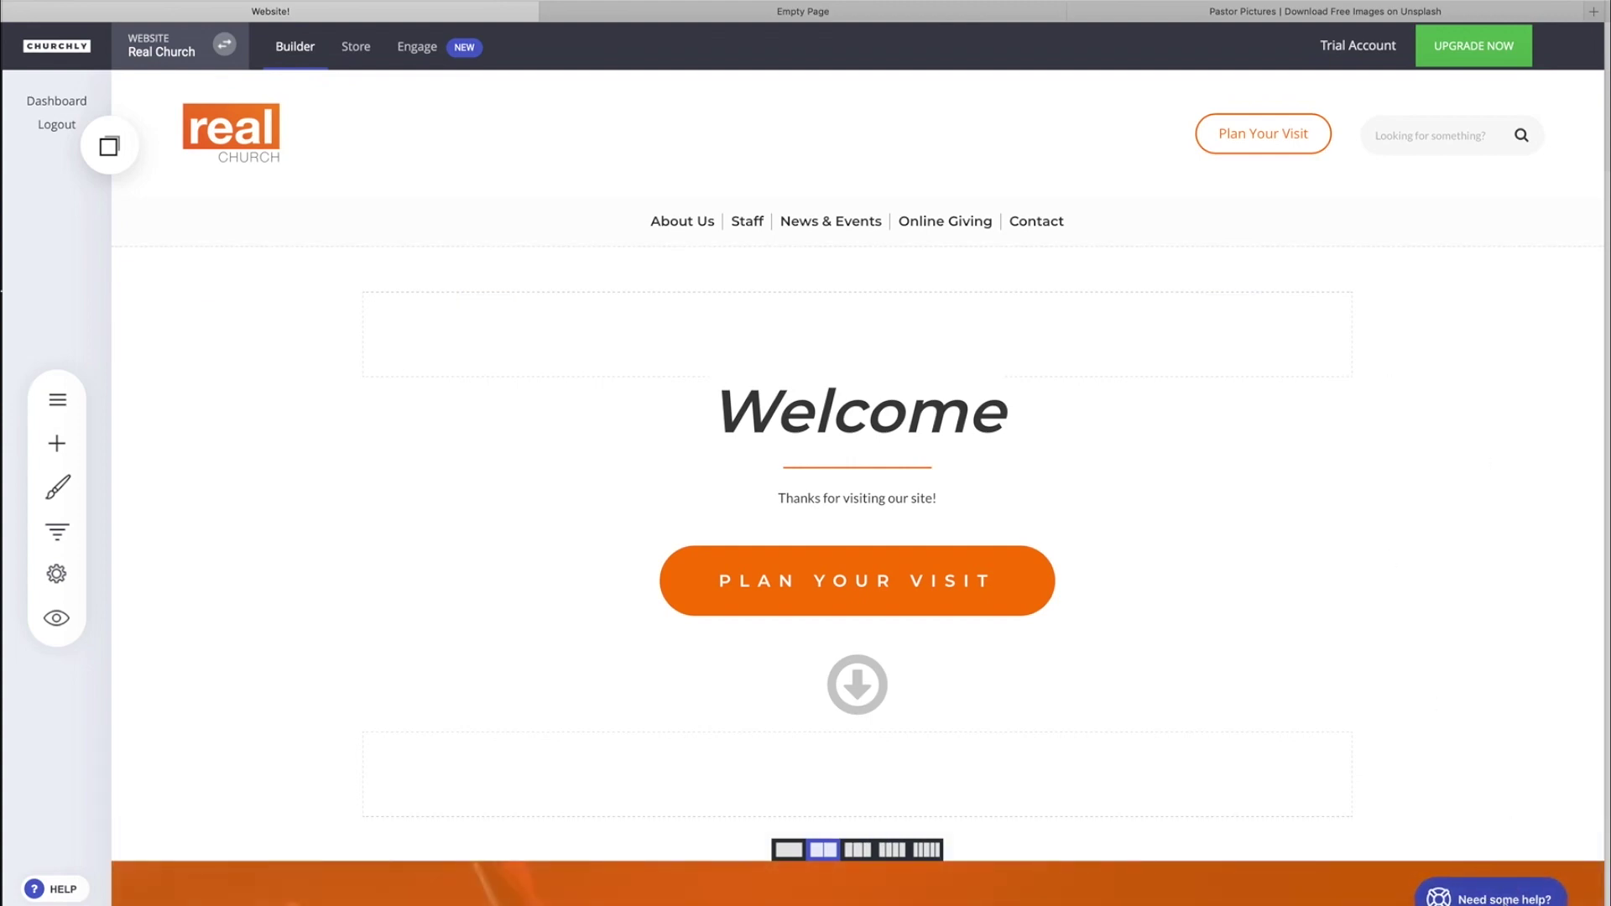
click(1490, 898)
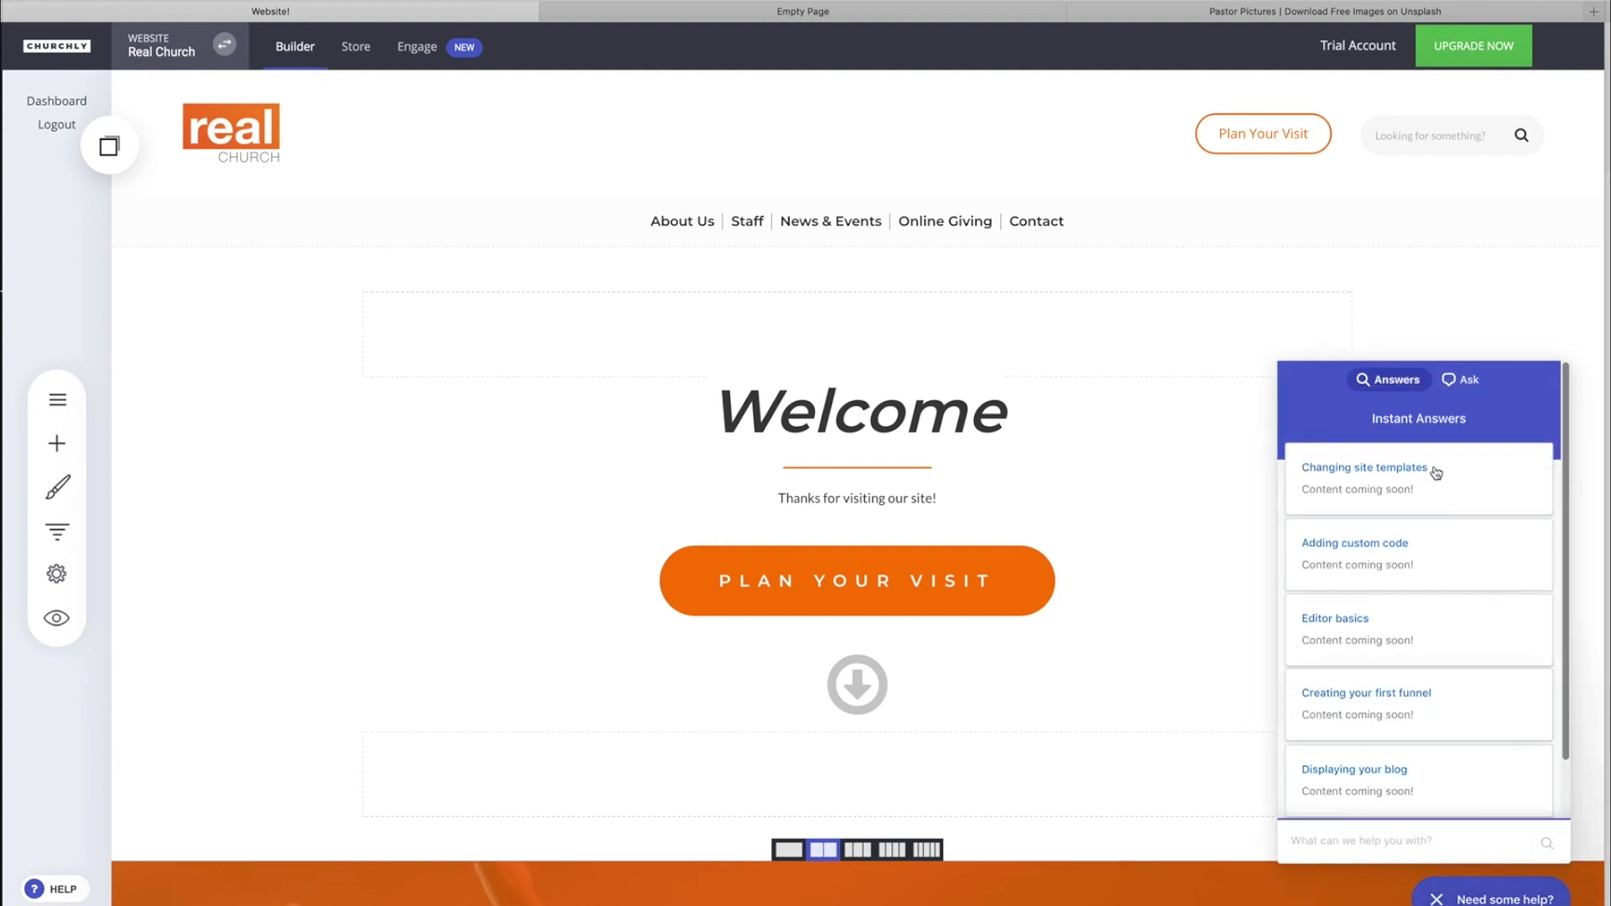
click(1464, 379)
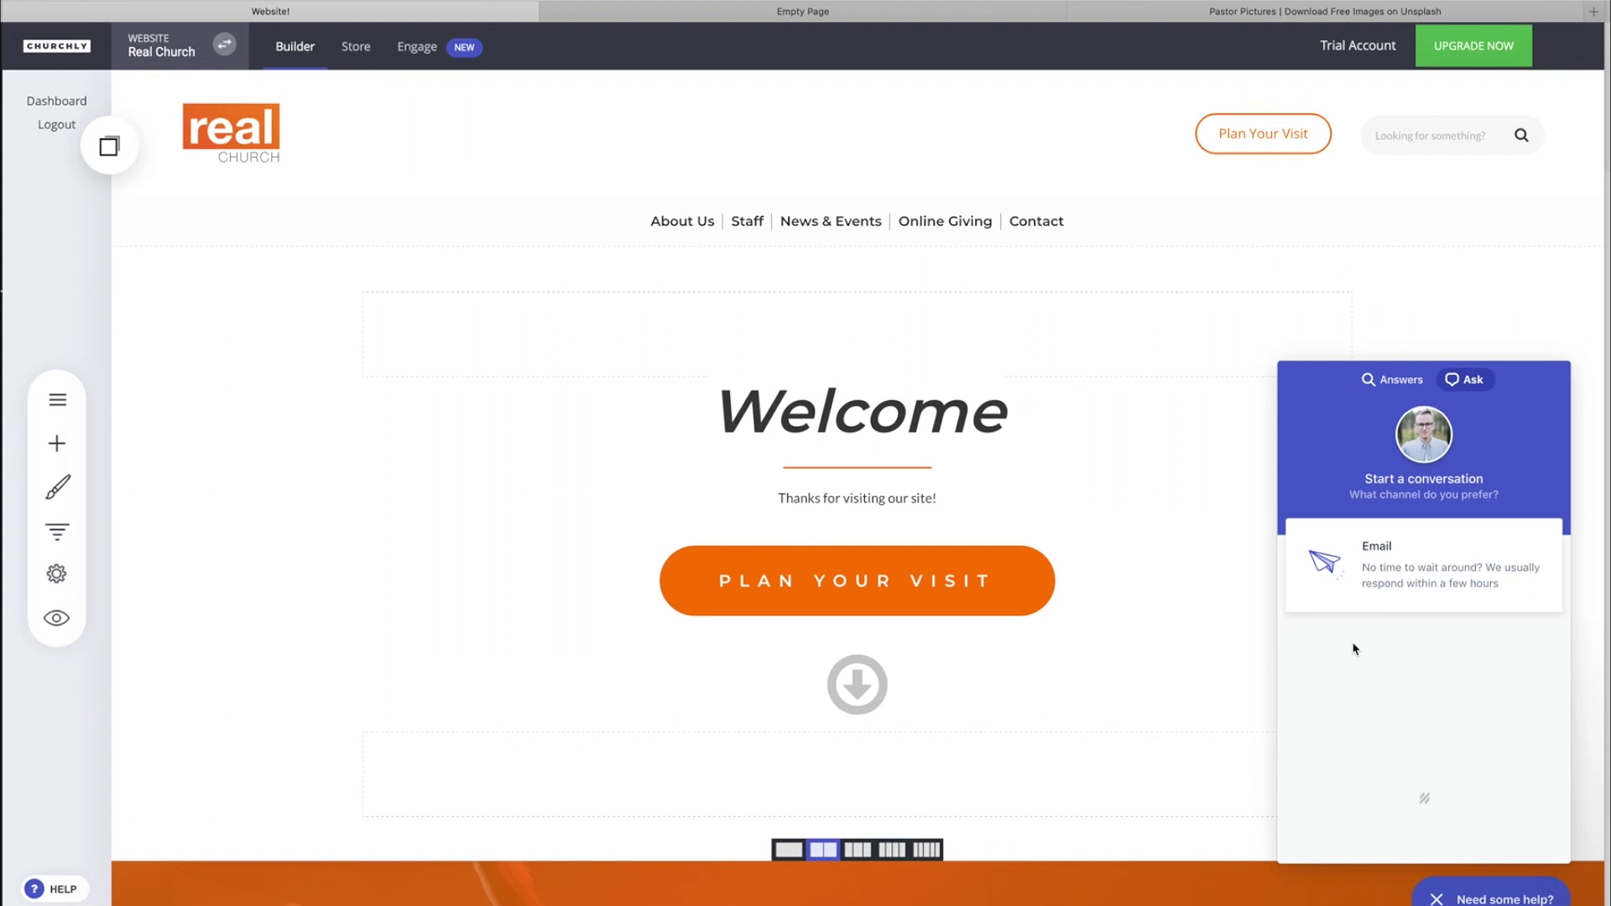
click(1525, 897)
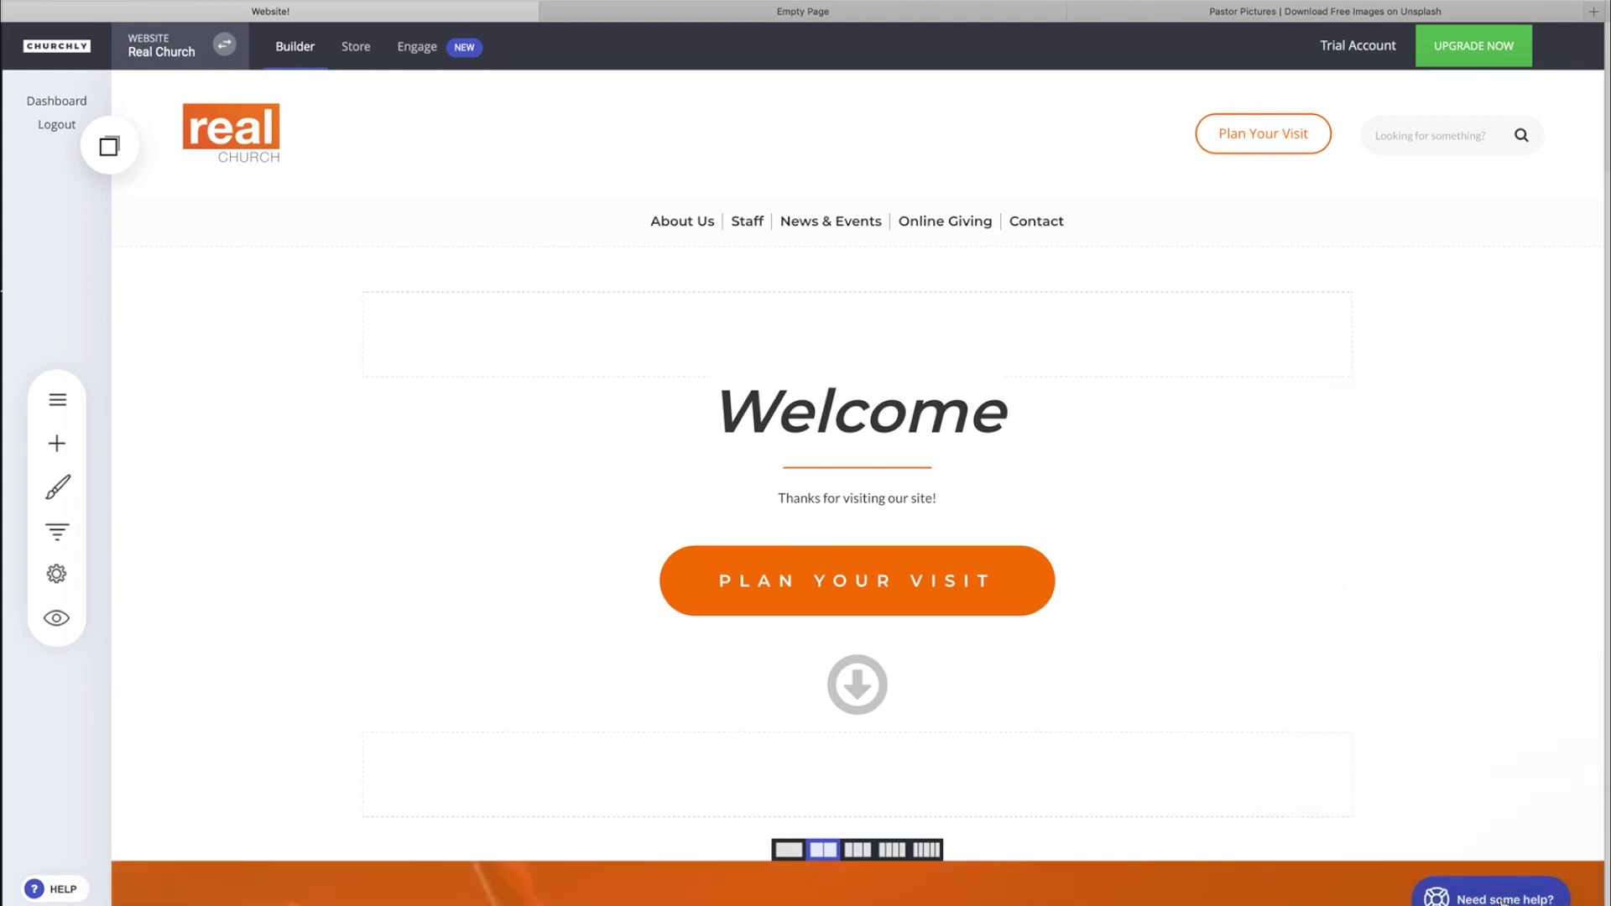